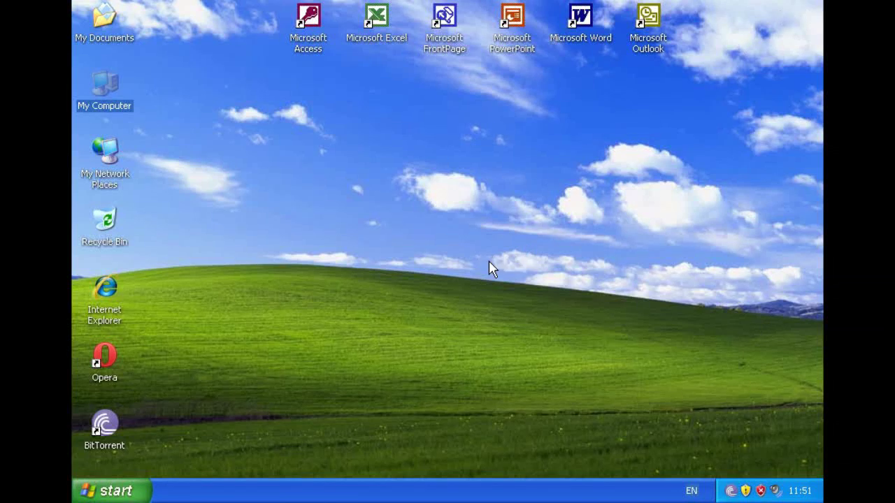
Check the Windows version in System Properties and winver side by side, then close both
left_click(469, 237)
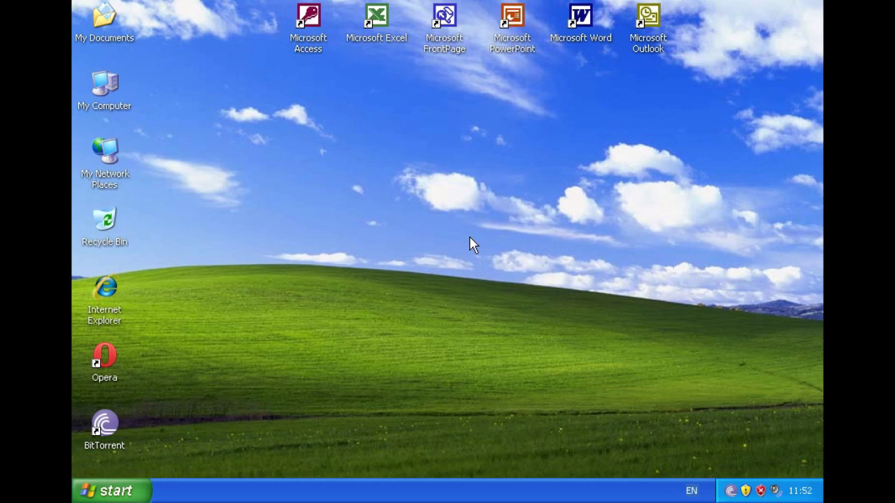
right_click(88, 86)
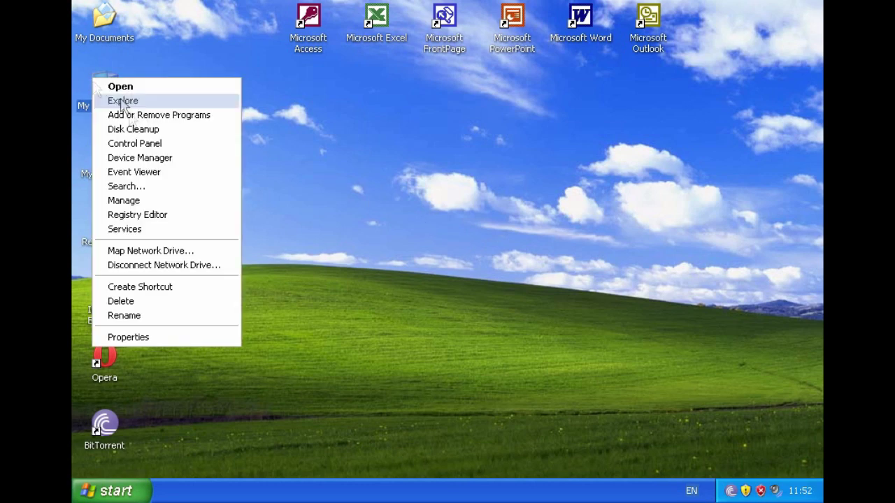
left_click(174, 337)
left_click(133, 491)
left_click(218, 430)
left_click(204, 448)
left_click_drag(283, 40, 634, 44)
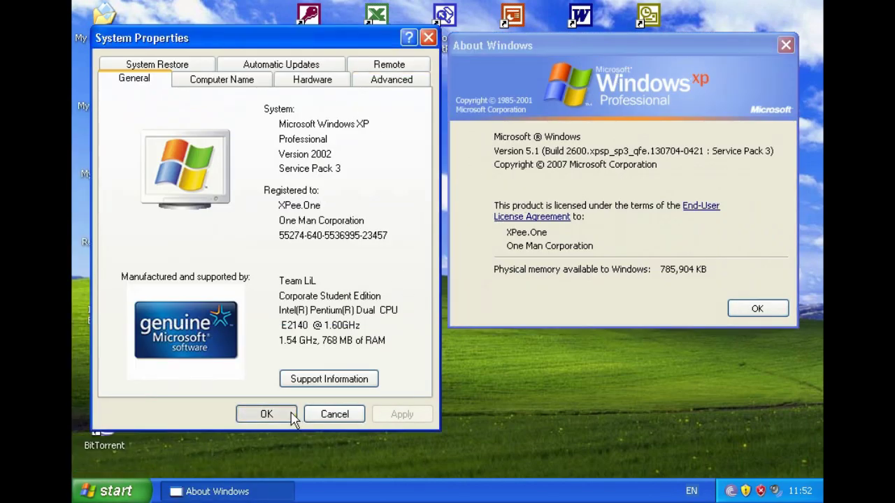
left_click(286, 413)
left_click(769, 308)
Launch Opera and search Google for 'inexperience pathcer'
left_click(110, 349)
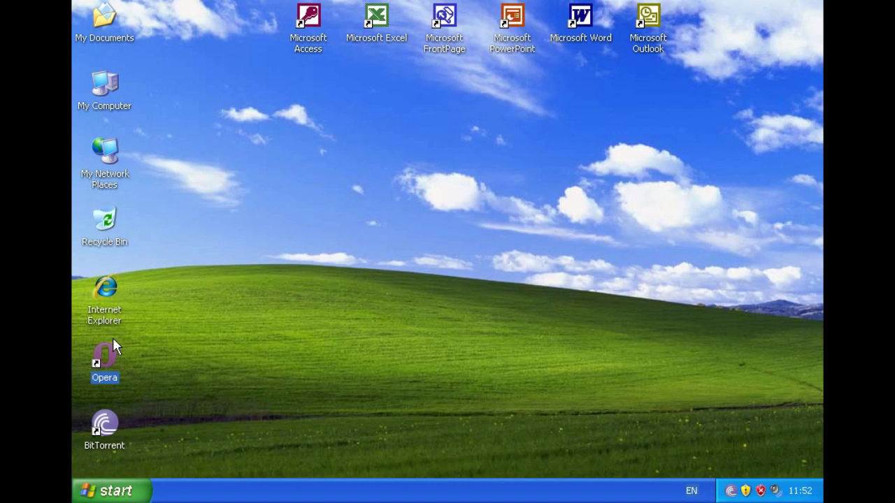
double_click(113, 340)
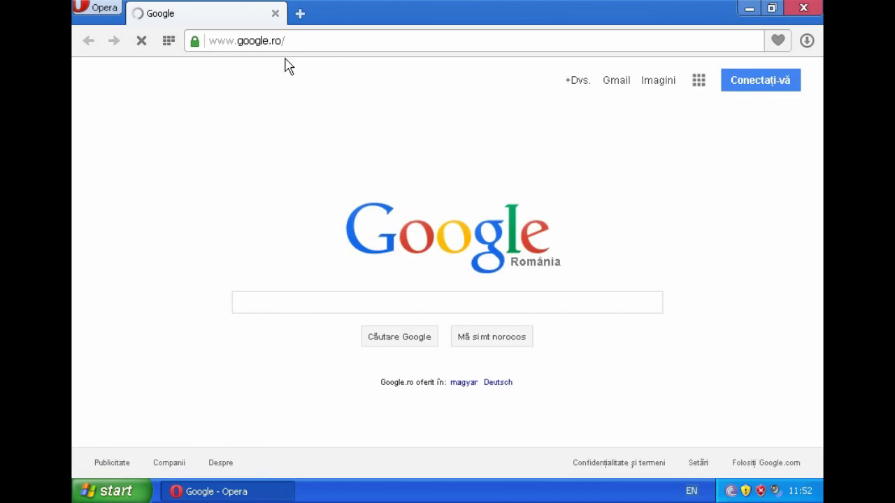
left_click(326, 304)
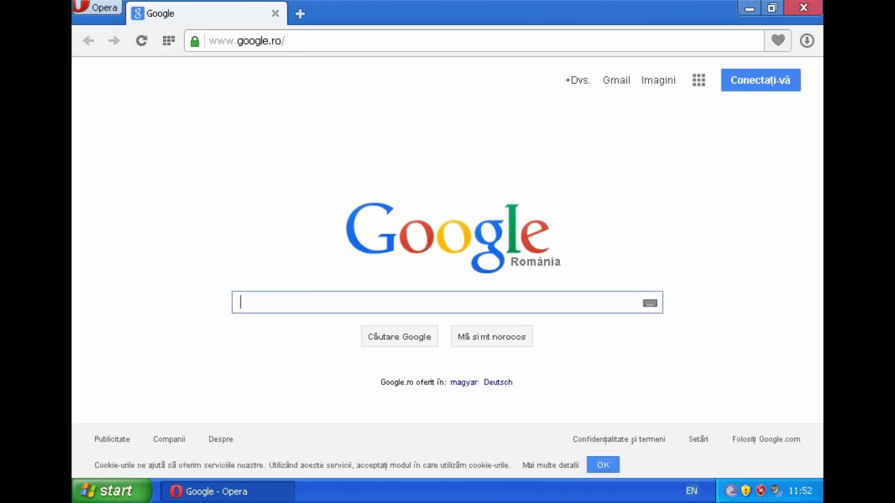
type("inexp")
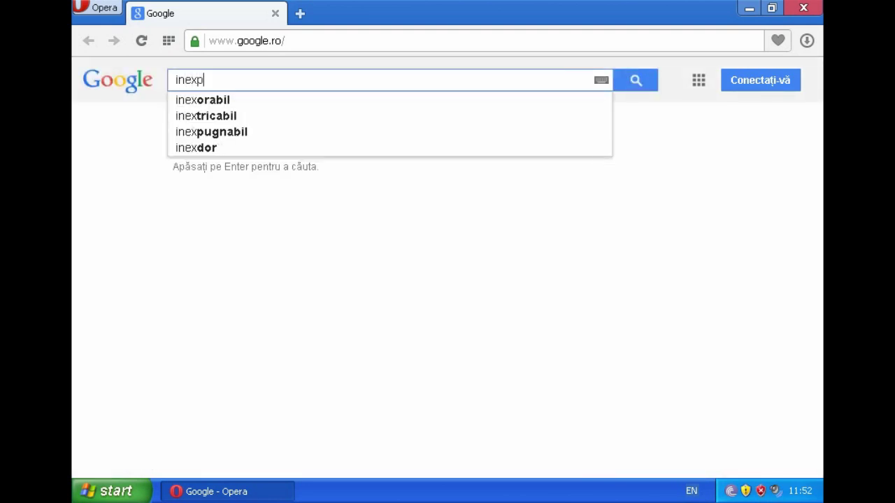
type("erience pathcer")
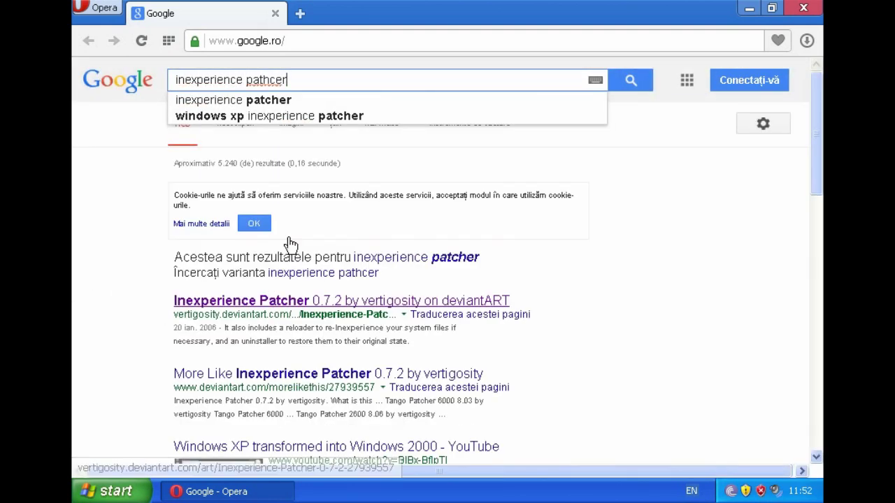
Open the Inexperience Patcher 0.7.2 deviantART page, enlarge its preview, and show the downloads list
left_click(280, 302)
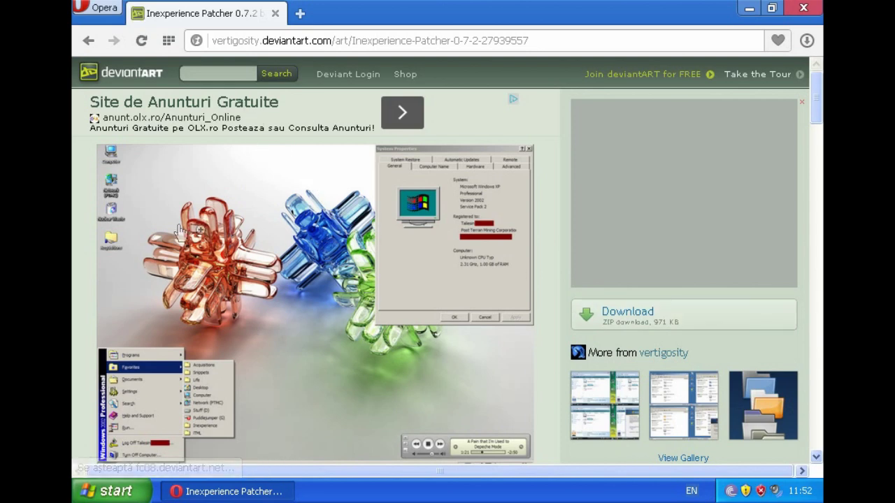
left_click(271, 248)
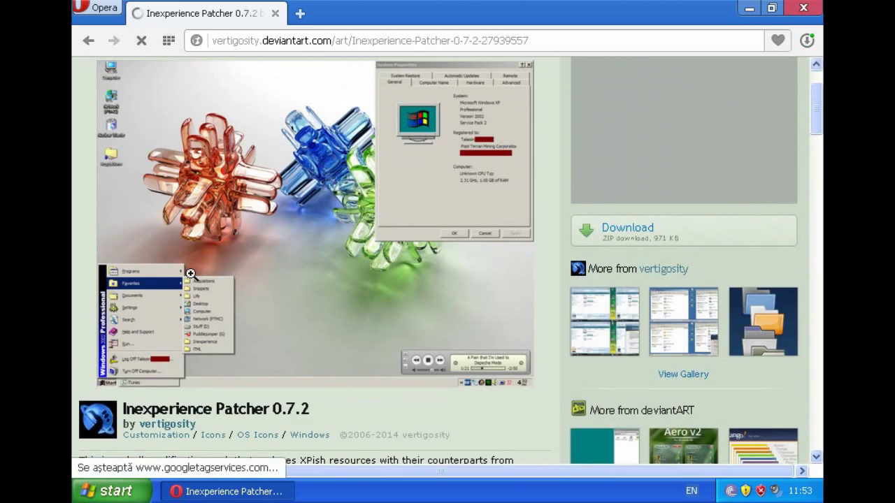
left_click(203, 268)
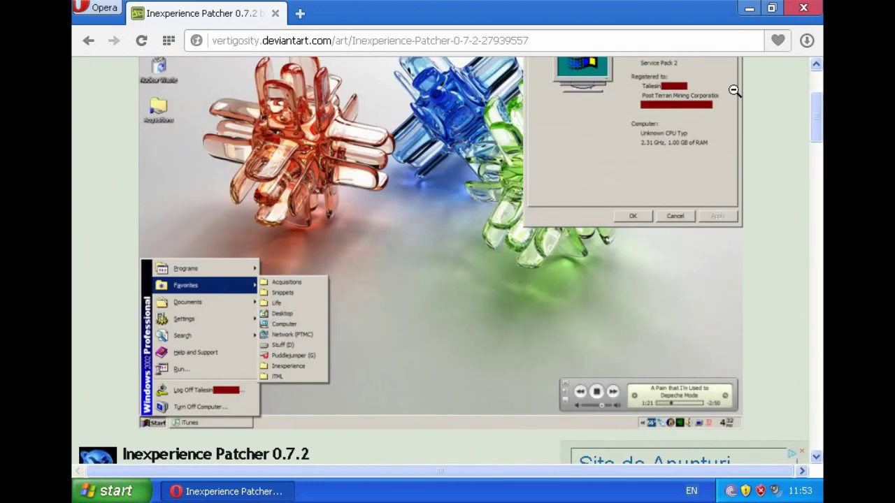
left_click(749, 9)
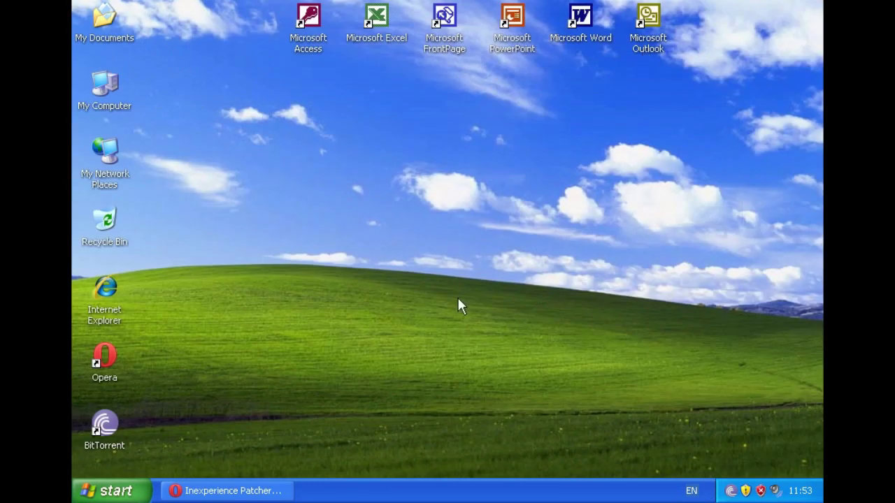
left_click(235, 491)
left_click(807, 40)
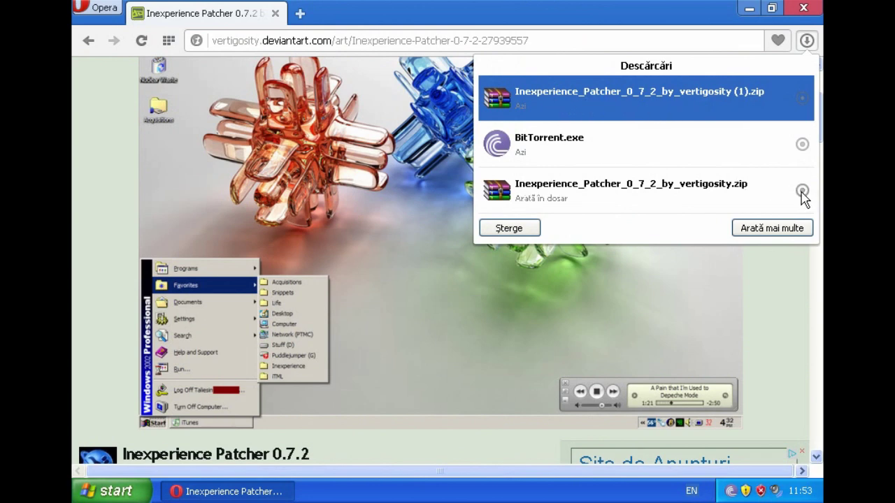
Show the patcher zip in Downloads and run Inexperience 0.7.2.exe from the extracted folder
left_click(802, 193)
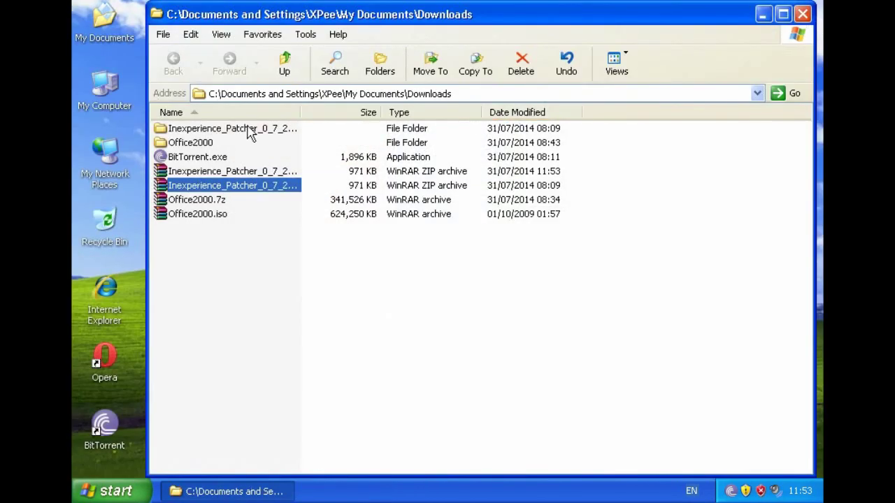
double_click(246, 129)
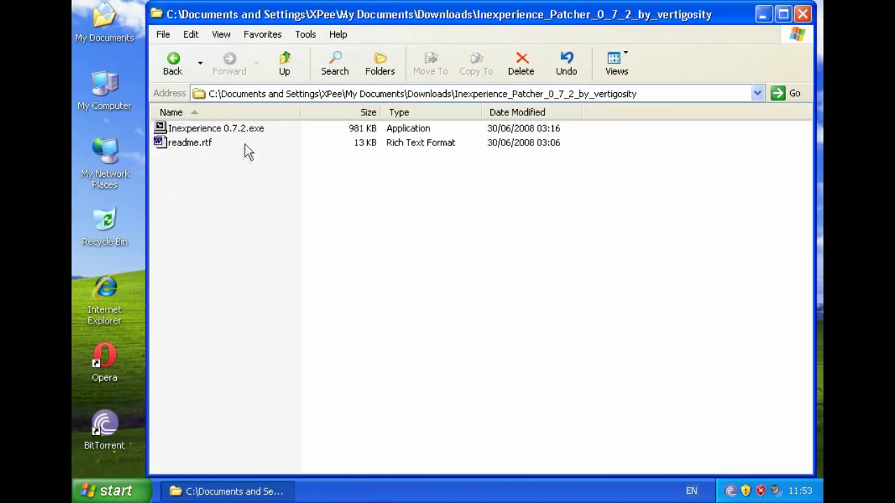
left_click(192, 130)
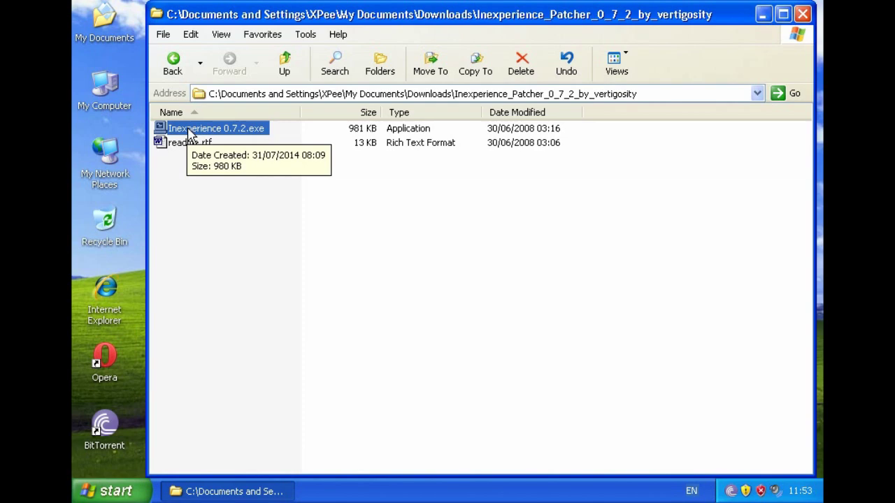
double_click(190, 133)
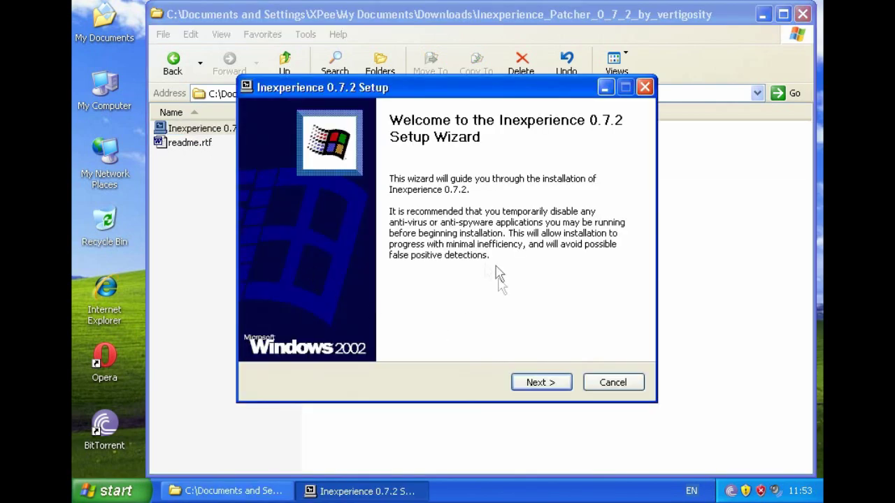
Advance past the welcome and read-me pages to component selection
left_click(544, 387)
left_click(545, 386)
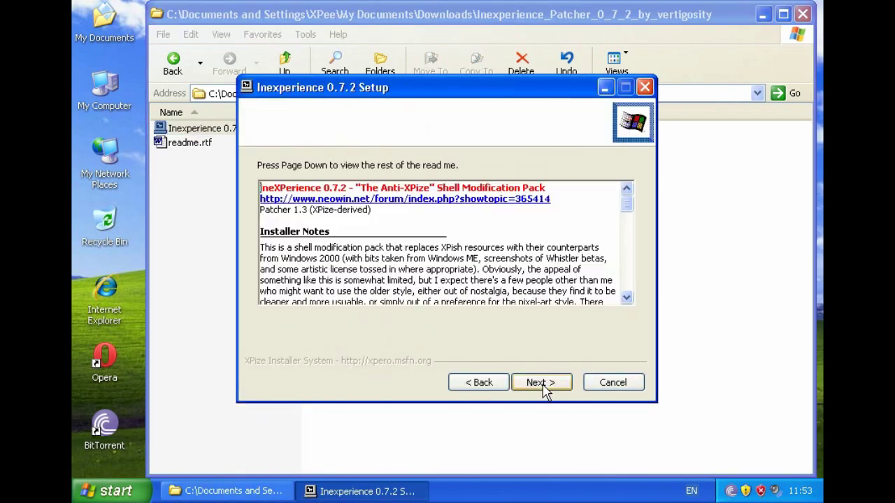
left_click(545, 386)
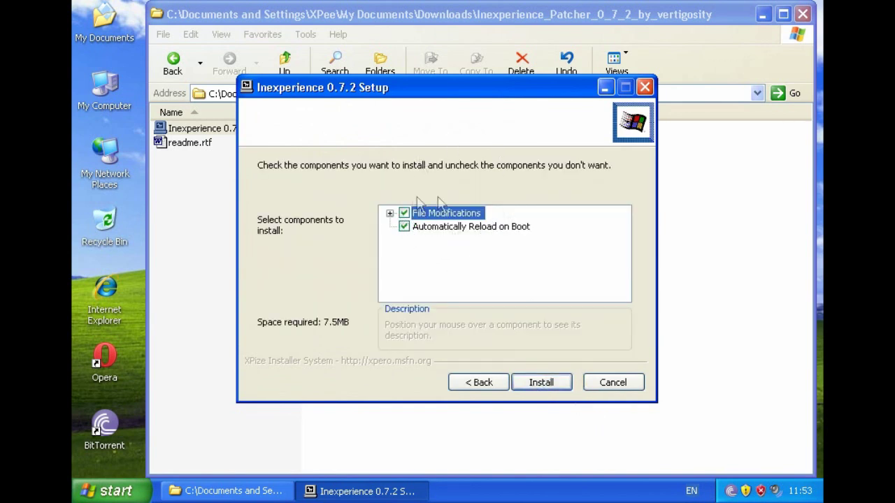
Review the File Modifications components, install with all kept, and close the Explorer window behind
left_click(428, 229)
left_click(389, 213)
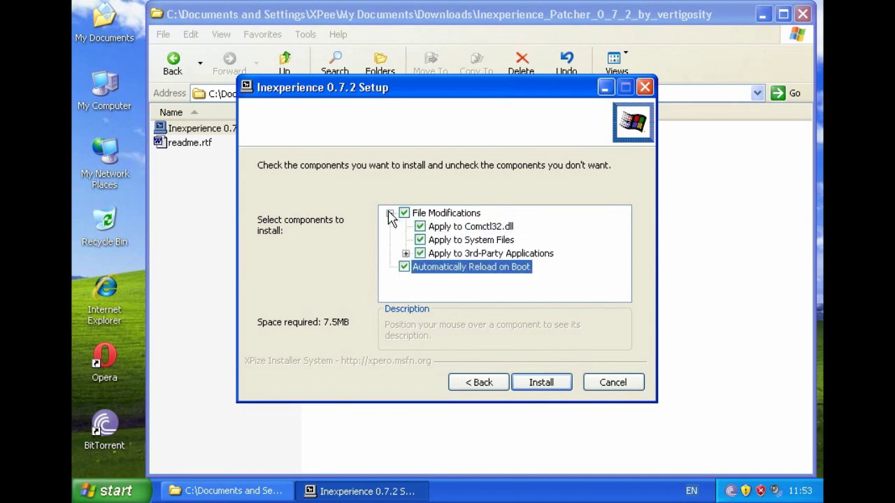
left_click(405, 253)
left_click(405, 253)
left_click(389, 214)
left_click(559, 386)
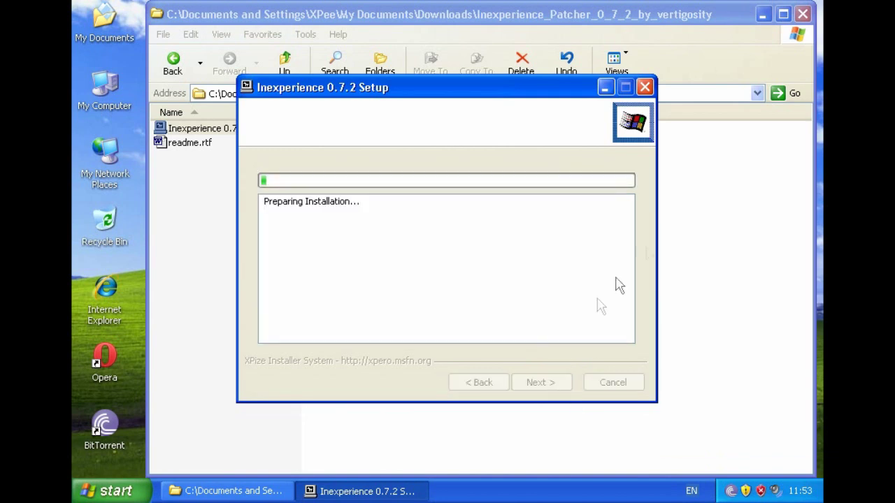
left_click(804, 14)
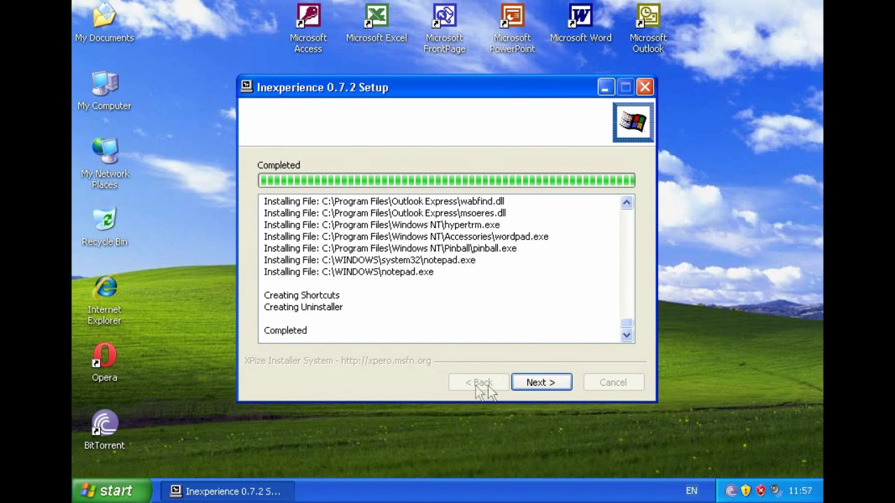
Finish setup with Reboot now, then log on with Ctrl+Alt+Delete after restart
left_click(556, 389)
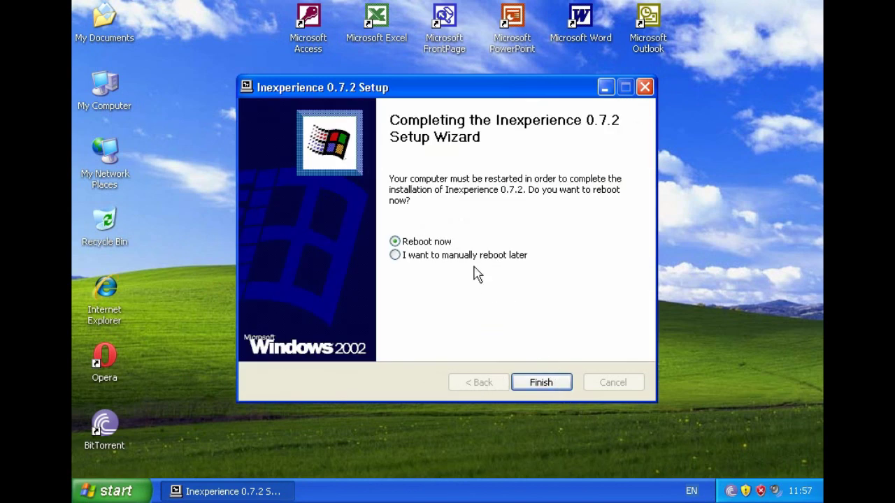
left_click(542, 384)
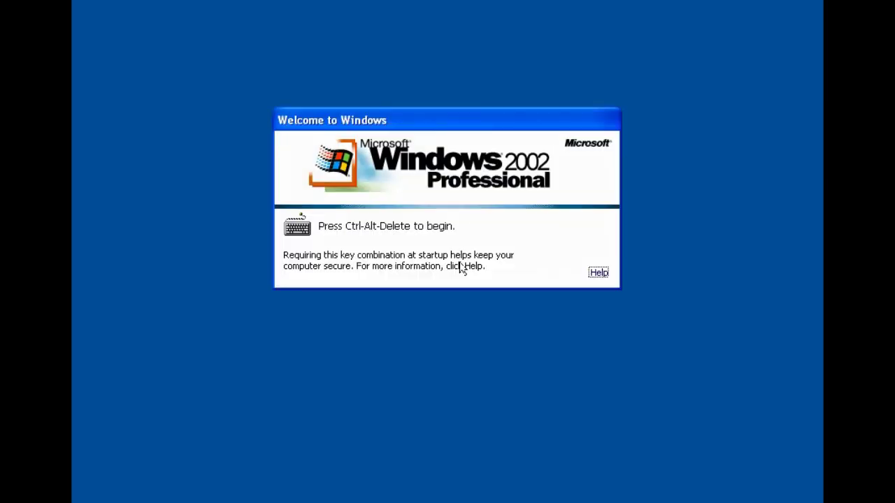
key("ctrl+alt+Delete")
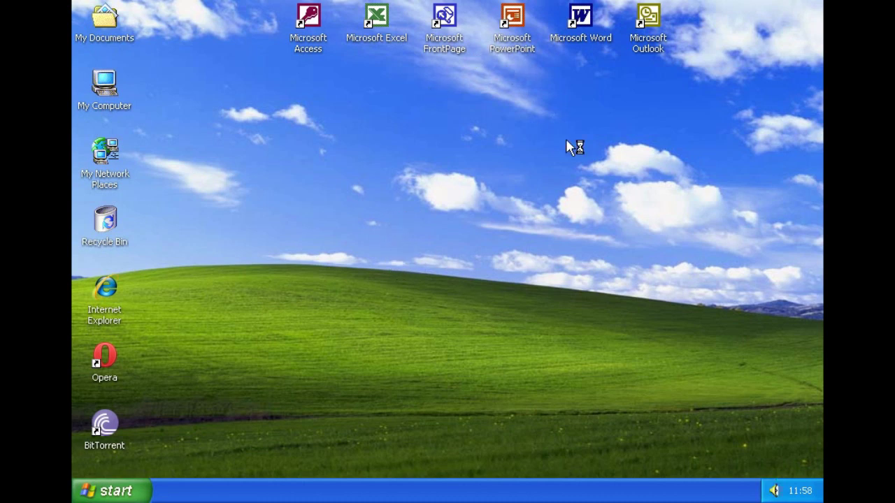
Dismiss the antivirus warning balloon near the taskbar
left_click(130, 490)
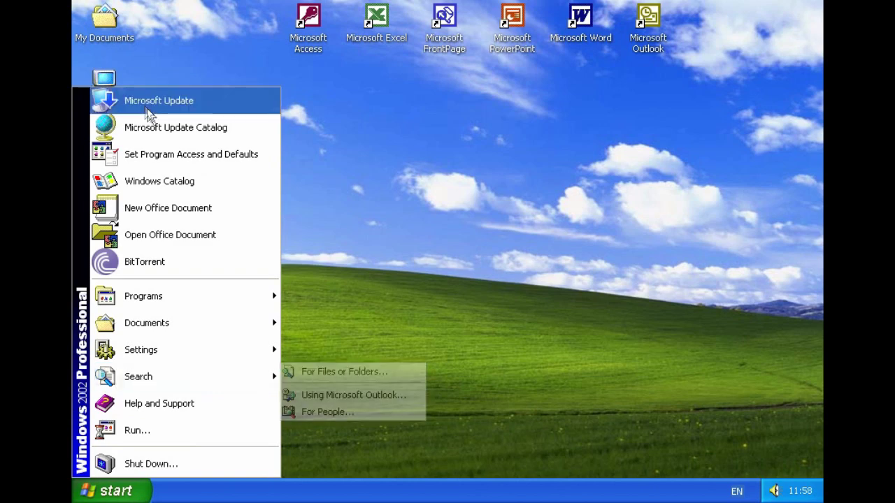
mouse_move(143, 297)
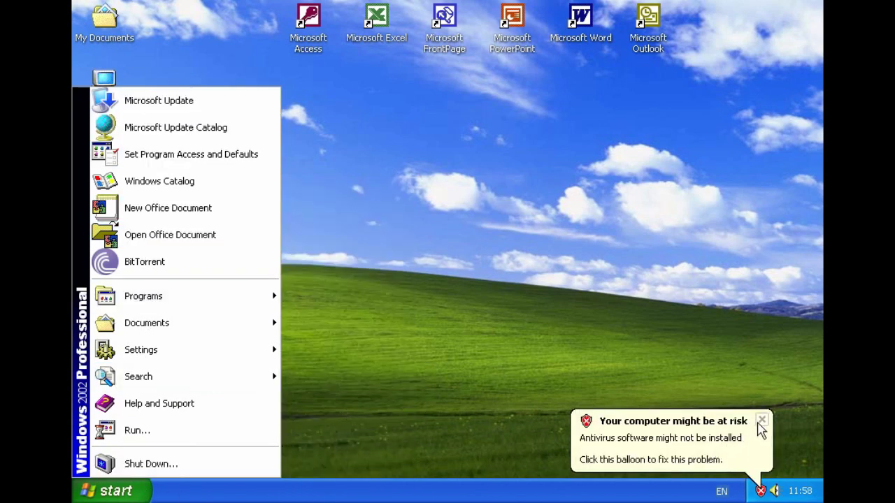
left_click(761, 420)
left_click(144, 492)
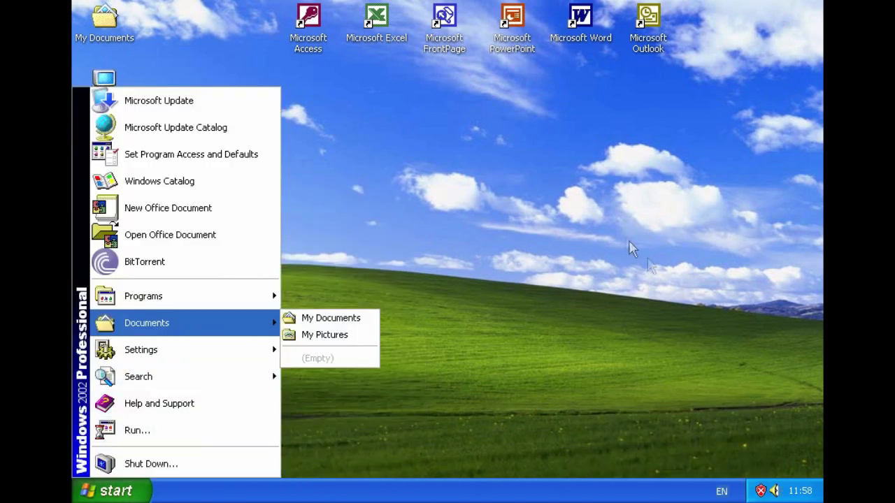
left_click(597, 210)
Open My Computer's System Properties, move it higher, and bring up the Run dialog
right_click(111, 89)
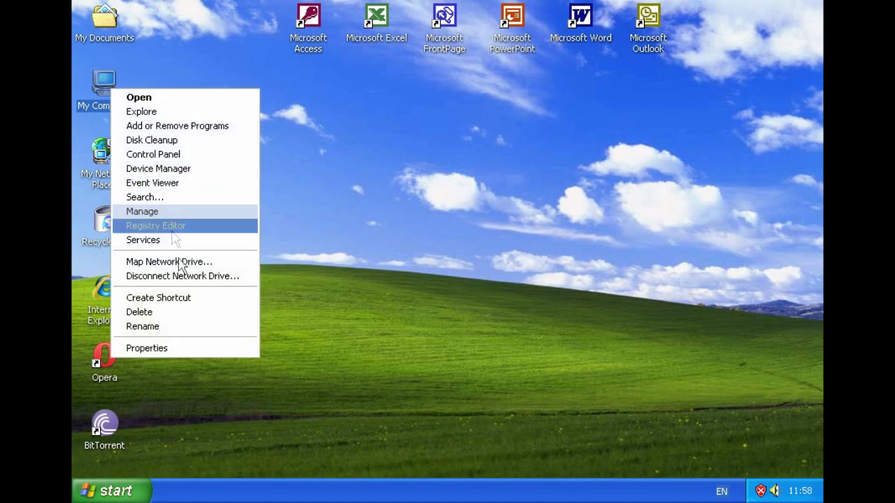
left_click(178, 347)
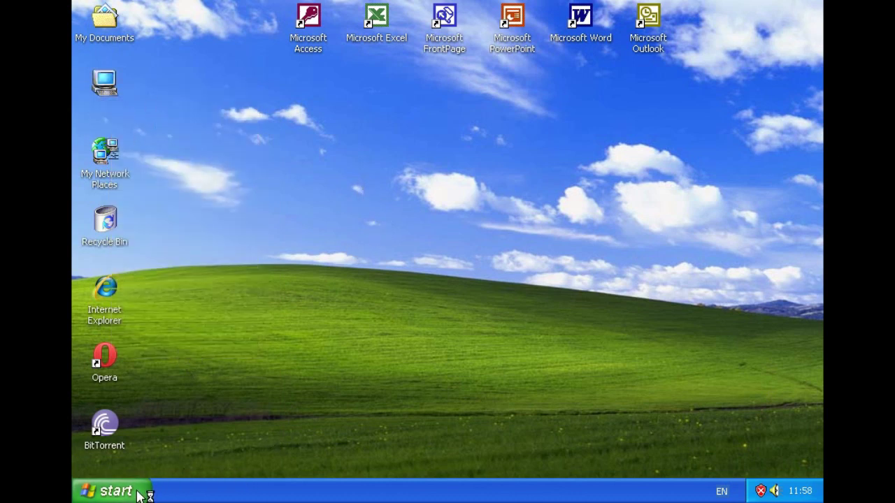
left_click(116, 491)
mouse_move(159, 346)
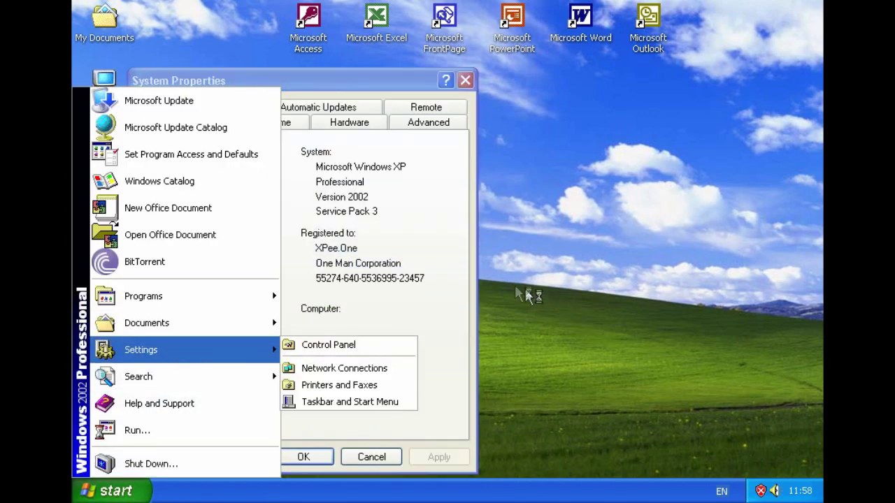
left_click(369, 231)
left_click_drag(317, 84, 326, 42)
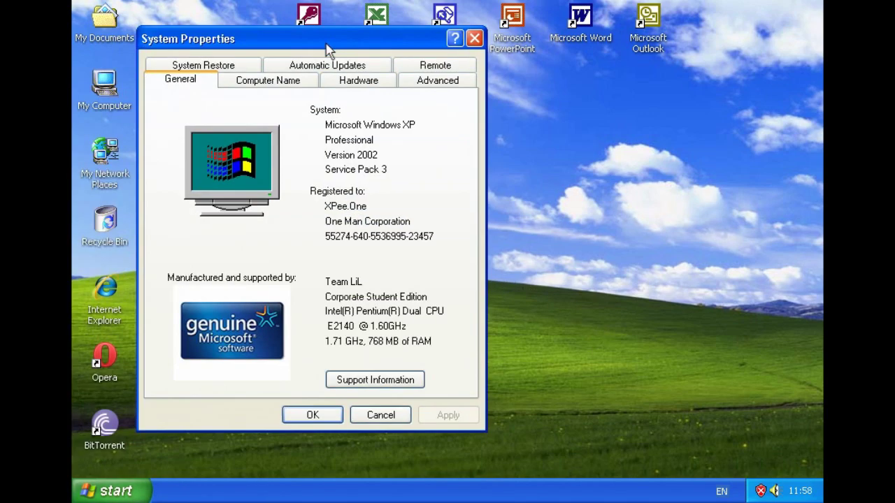
left_click(112, 491)
left_click(229, 428)
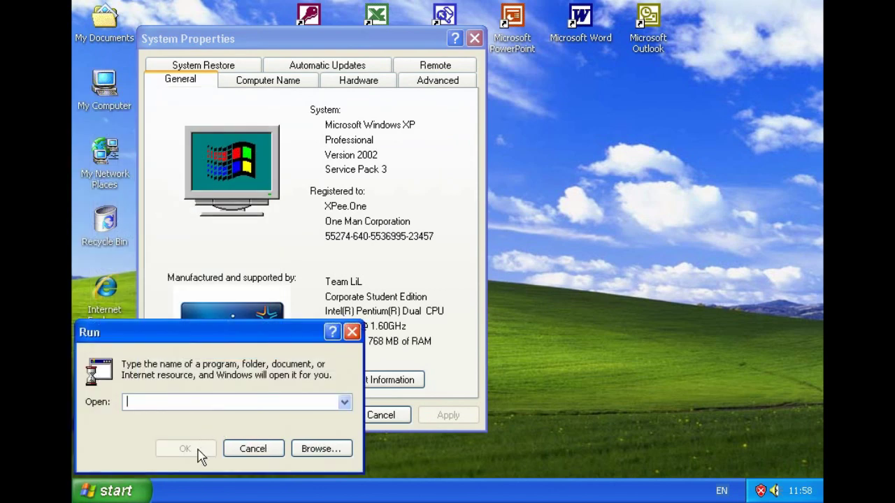
Run winver and arrange the About Windows box over System Properties at top-left
type("winver")
key("Return")
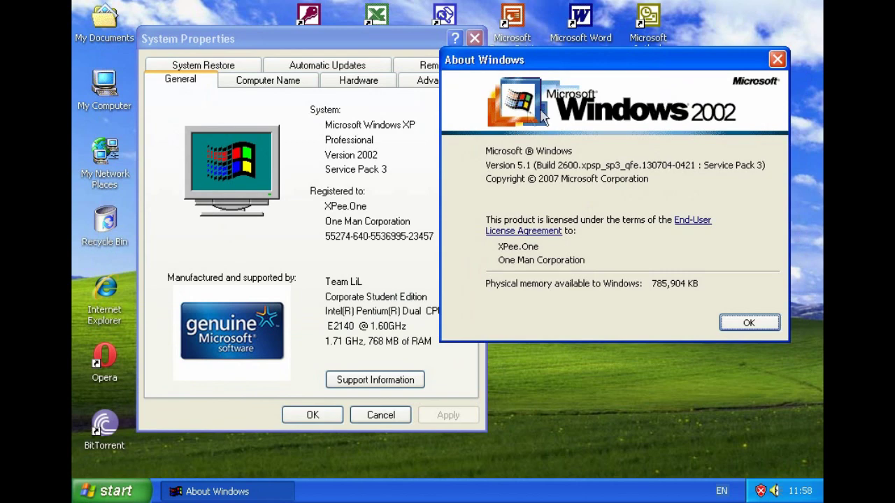
left_click(383, 56)
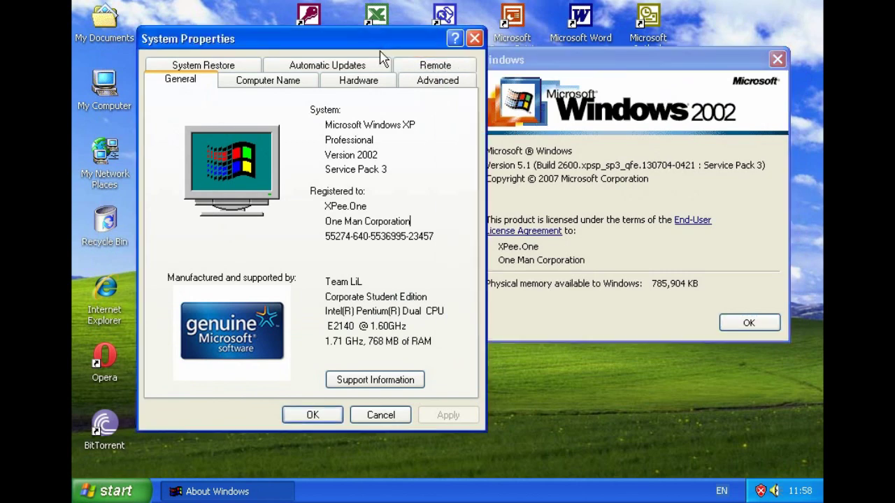
left_click_drag(324, 44, 287, 49)
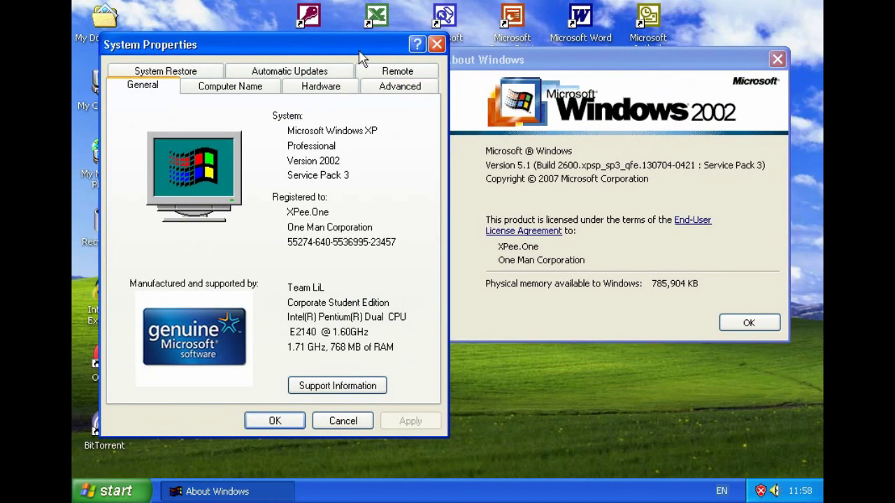
left_click_drag(344, 44, 328, 26)
left_click(715, 111)
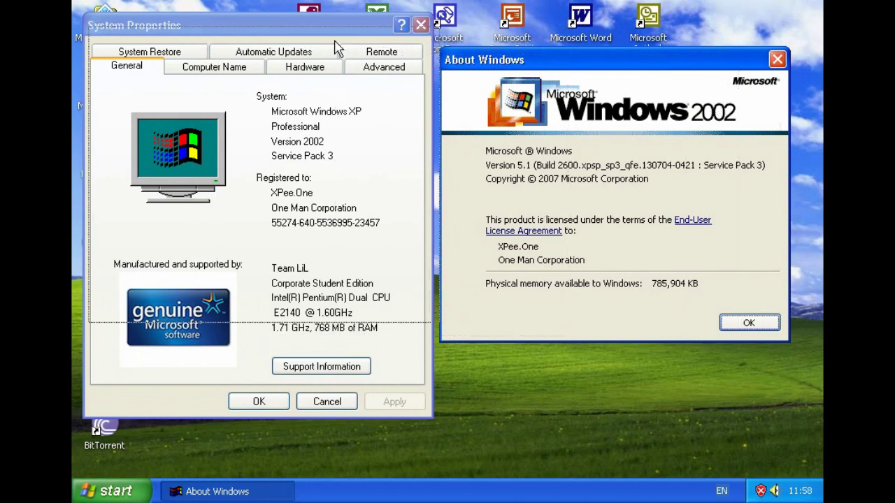
left_click_drag(333, 20, 324, 27)
left_click_drag(260, 23, 261, 25)
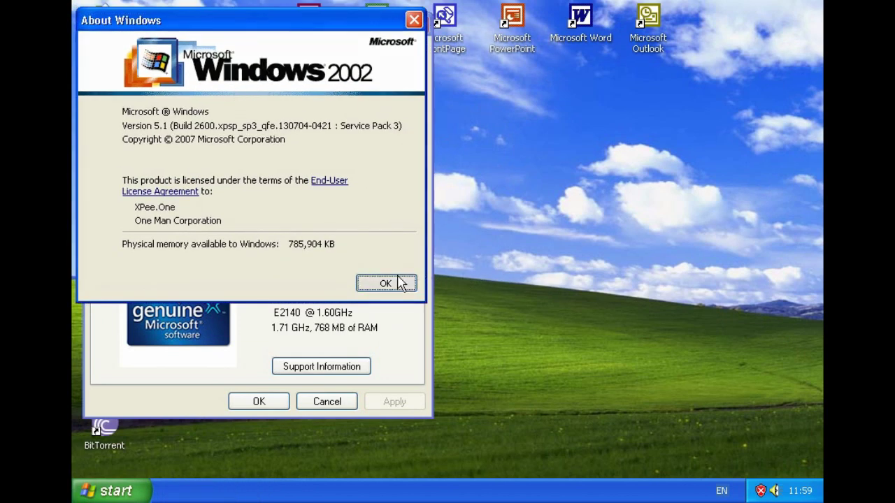
Close About Windows, then close System Properties
left_click(399, 283)
mouse_move(358, 207)
left_mouse_down()
mouse_move(271, 208)
mouse_move(357, 208)
left_mouse_up()
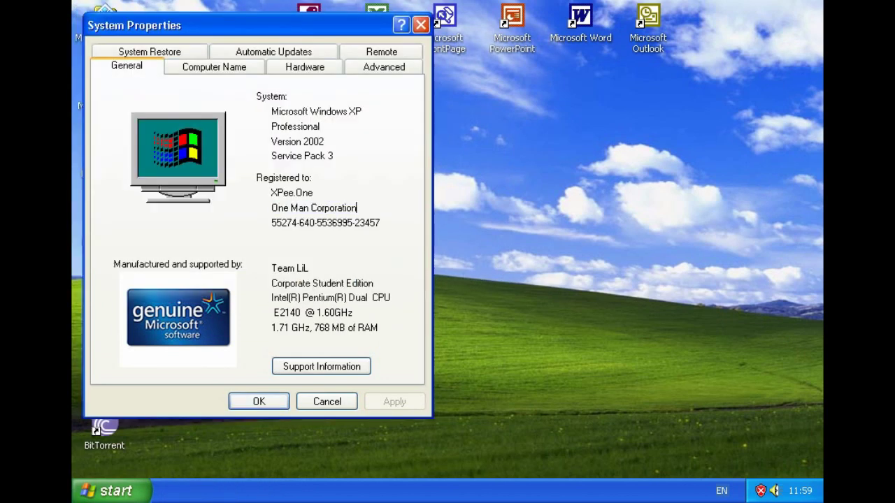
left_click(277, 401)
Apply Windows Classic style with the Windows Standard colour scheme in Display Properties
right_click(259, 225)
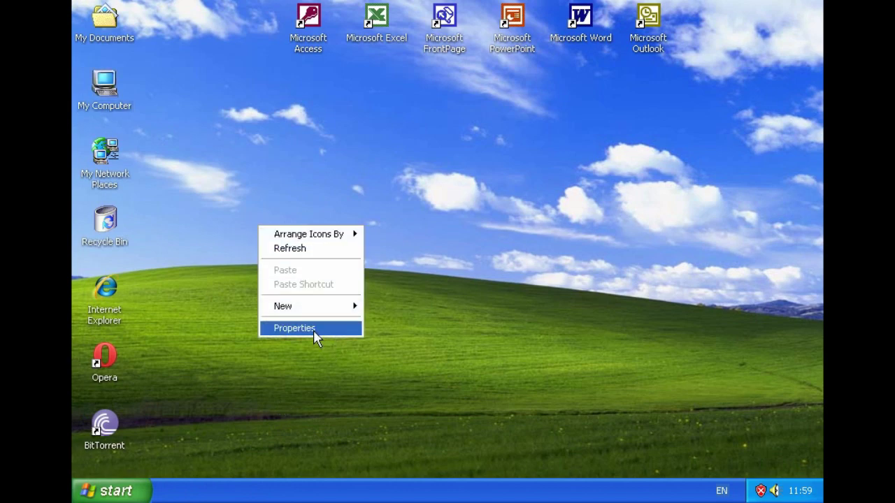
left_click(314, 330)
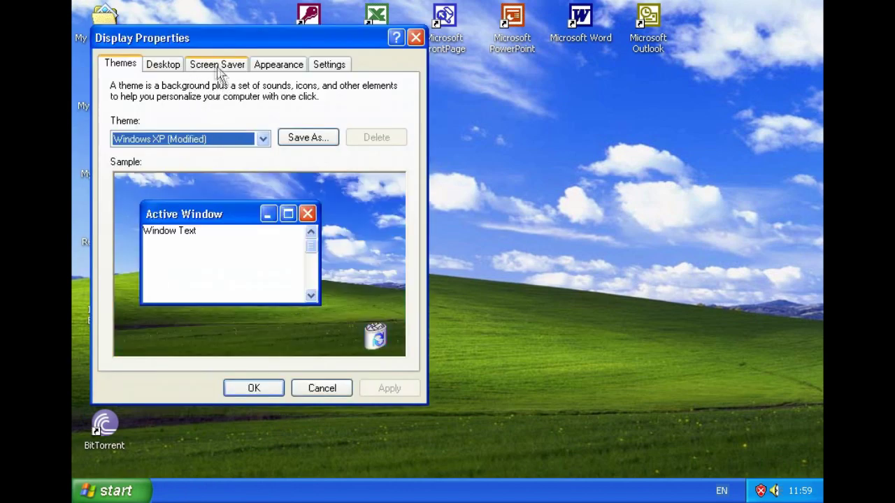
left_click(168, 64)
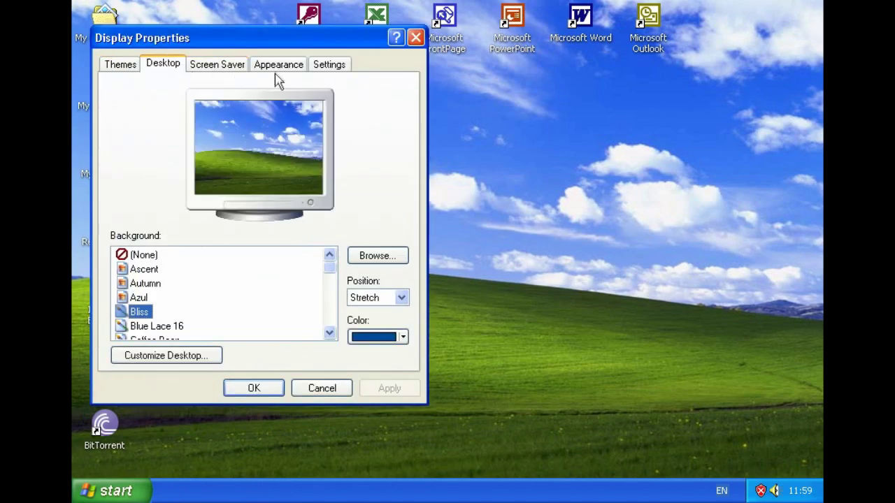
left_click(278, 64)
left_click(193, 275)
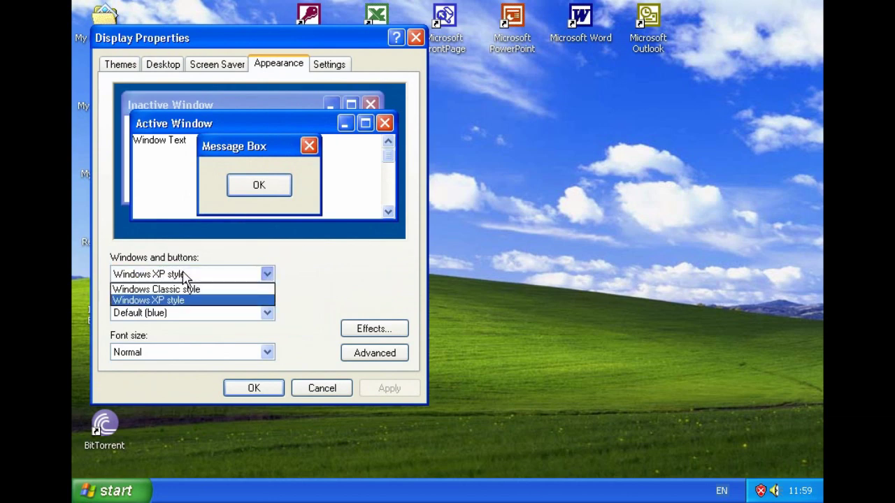
left_click(180, 289)
left_click(184, 312)
left_click(184, 313)
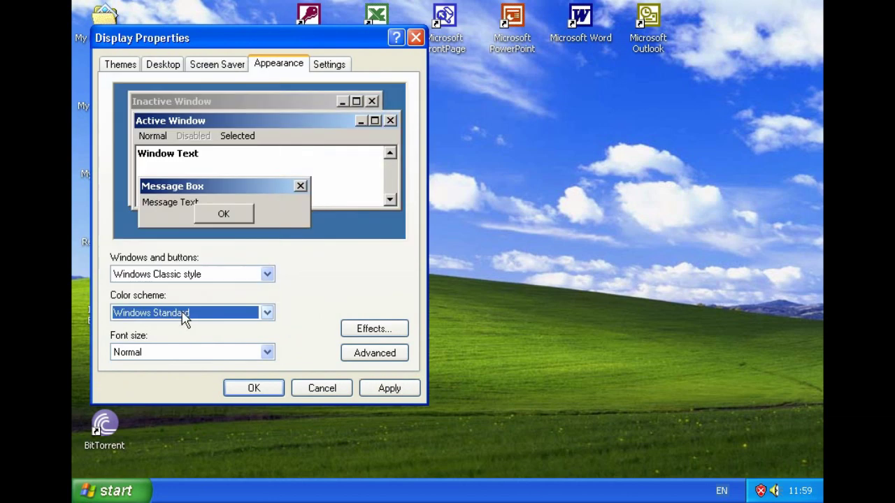
left_click(365, 392)
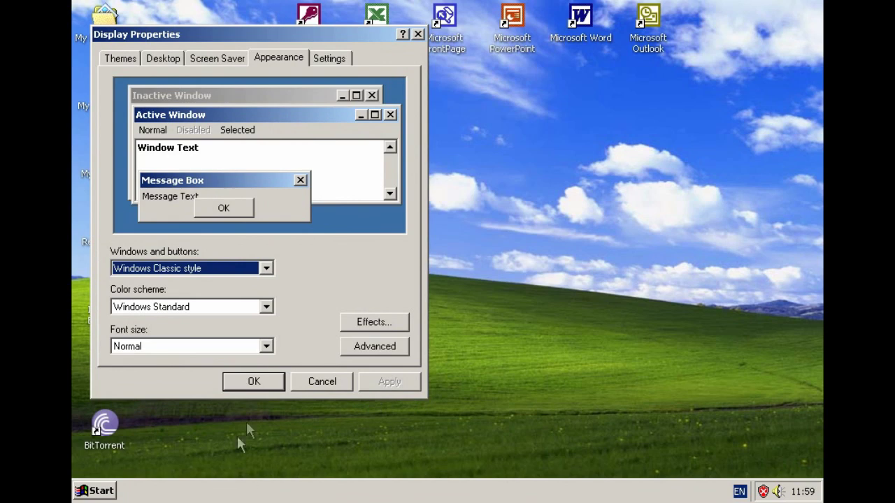
Center Display Properties and reselect Windows XP style with the Default (blue) colour scheme
left_click(95, 489)
left_click_drag(309, 40, 479, 64)
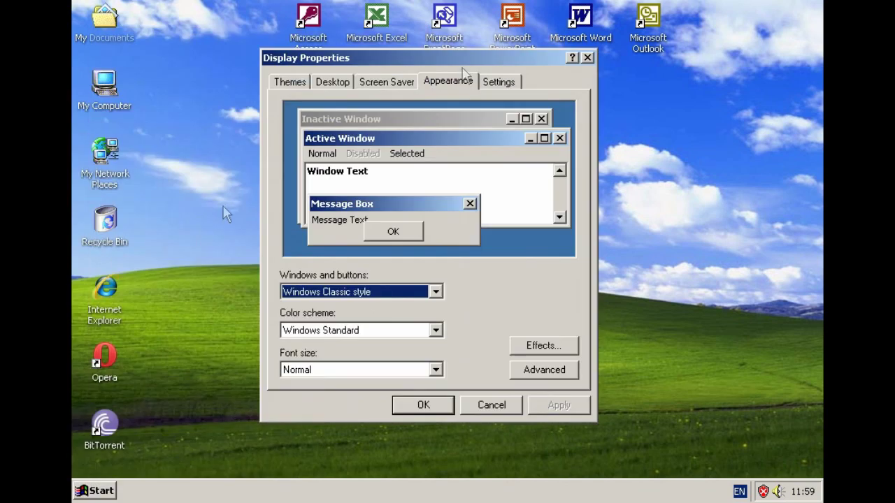
left_click(388, 297)
left_click(377, 318)
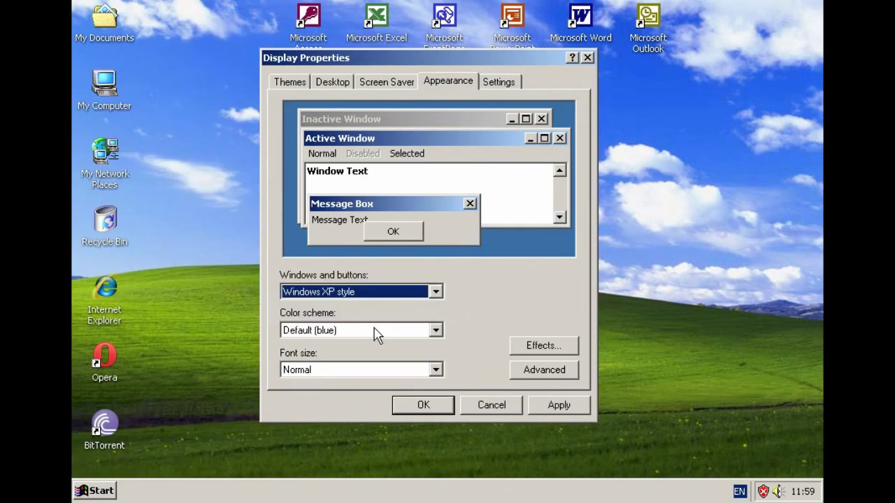
left_click(373, 333)
left_click(359, 344)
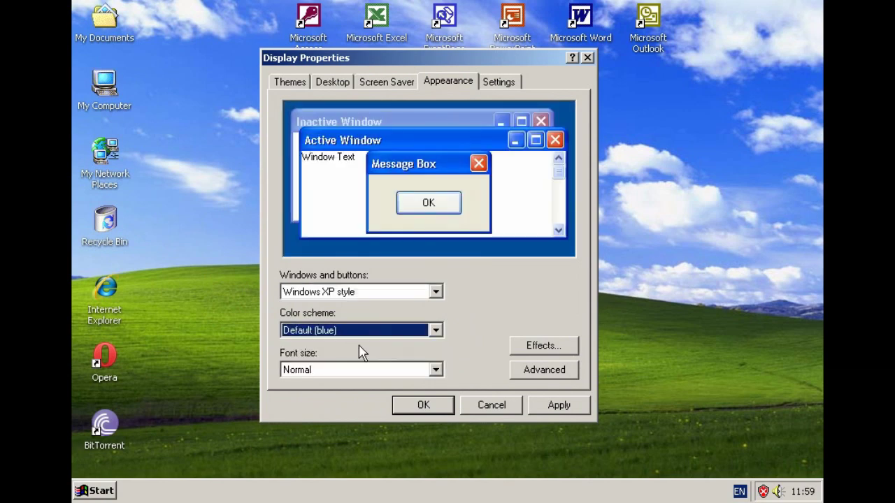
left_click(94, 491)
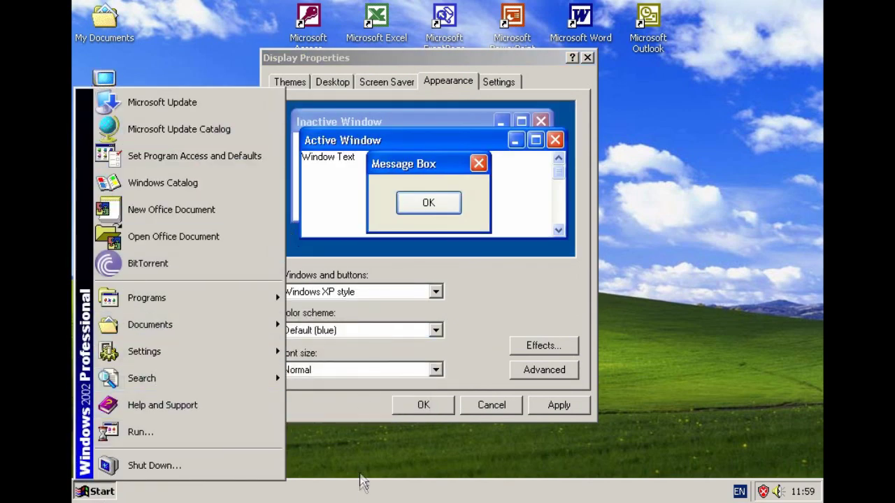
Open Taskbar and Start Menu Properties at the Start Menu settings
right_click(361, 482)
left_click(385, 477)
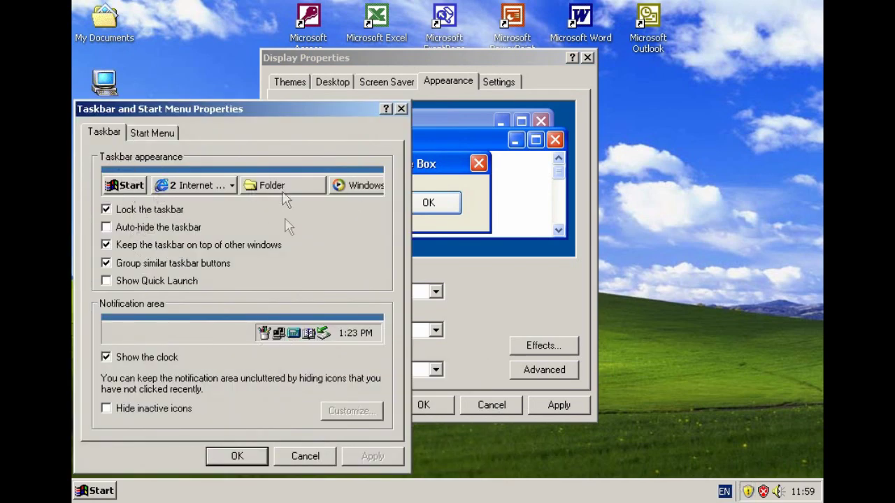
left_click(160, 136)
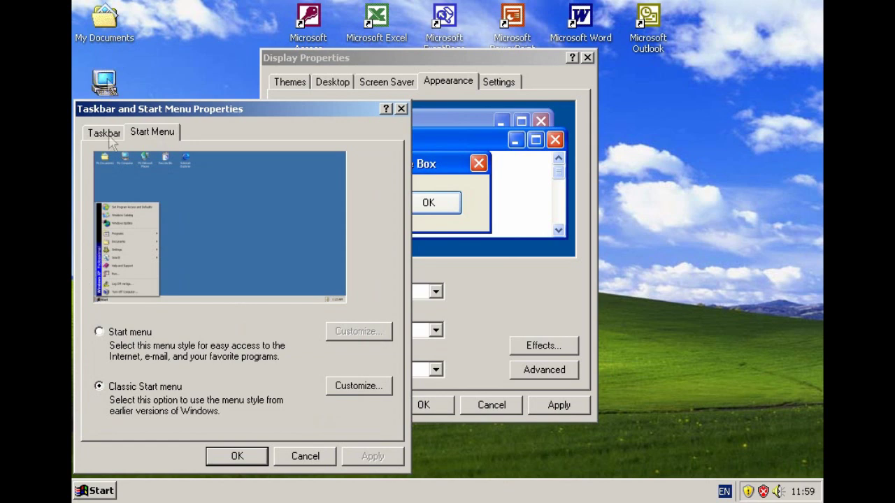
left_click(120, 336)
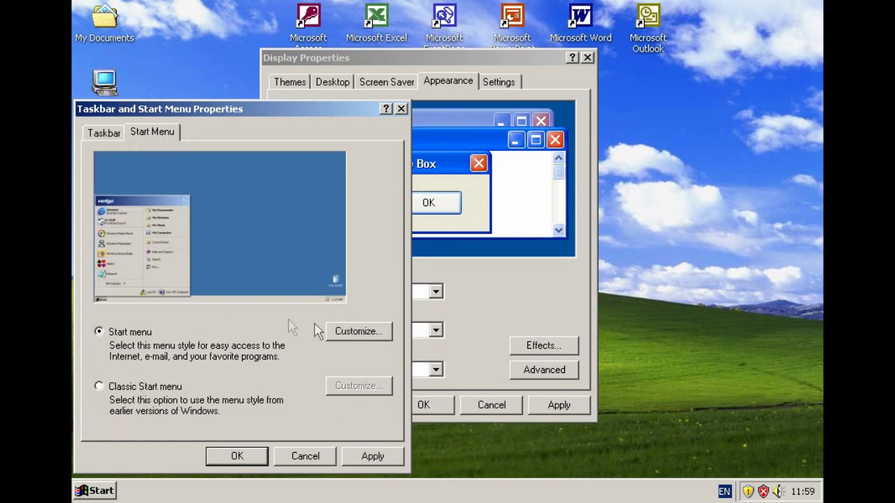
Browse the Start menu customization settings, including the Opera Stable browser, and close without saving
left_click(351, 333)
left_click(317, 365)
left_click(316, 370)
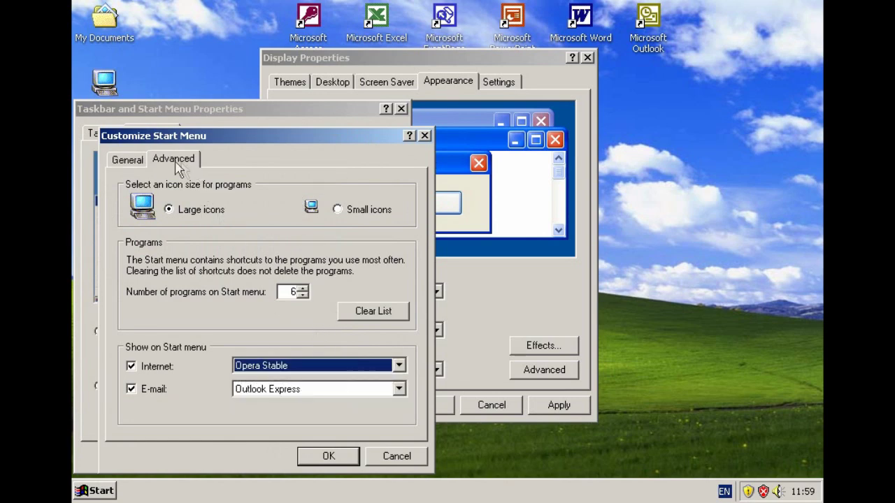
left_click(175, 160)
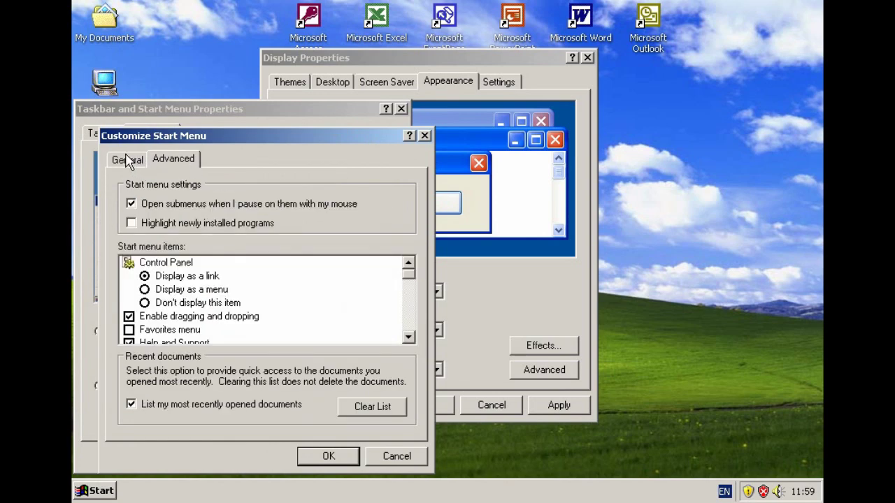
left_click(128, 161)
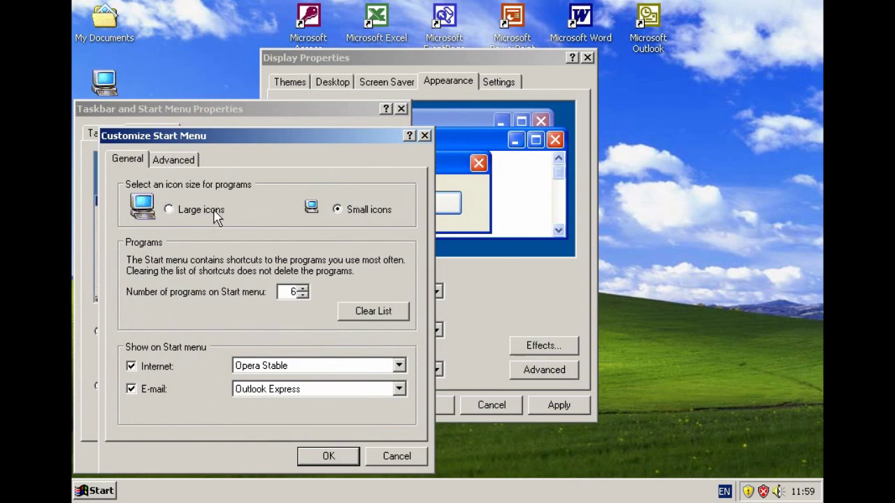
left_click(98, 491)
left_click(95, 494)
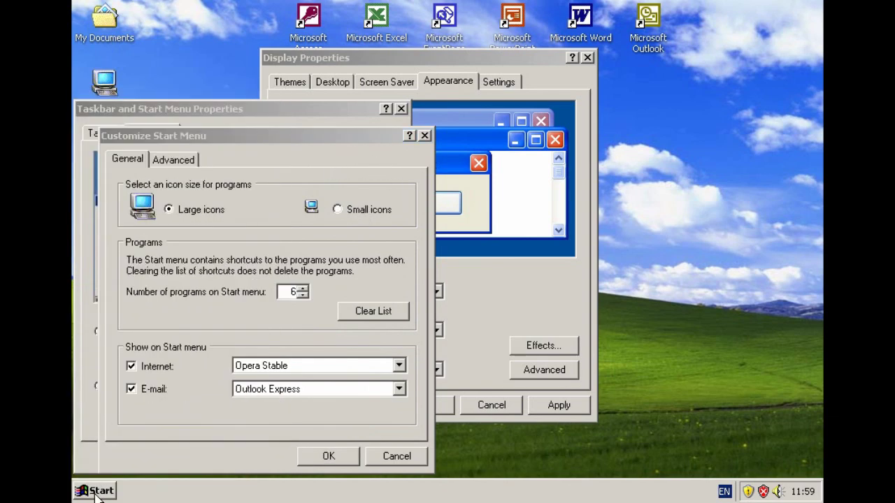
left_click(352, 218)
left_click(173, 160)
left_click(128, 159)
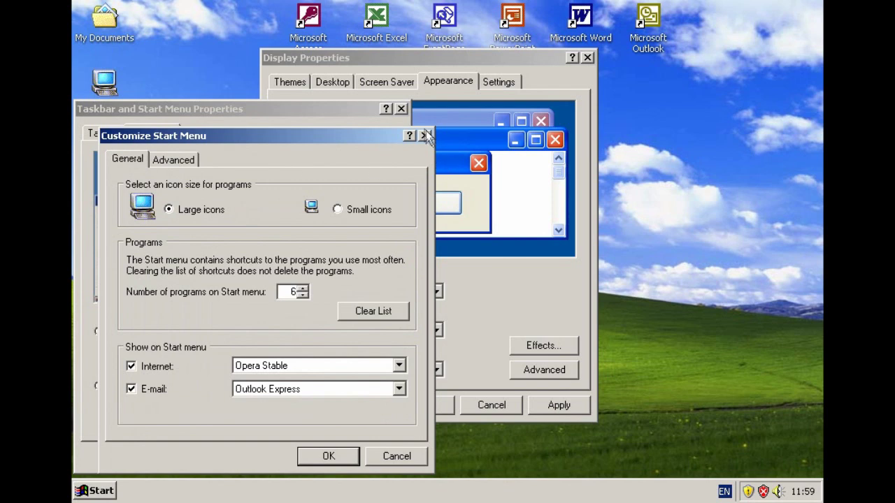
left_click(424, 136)
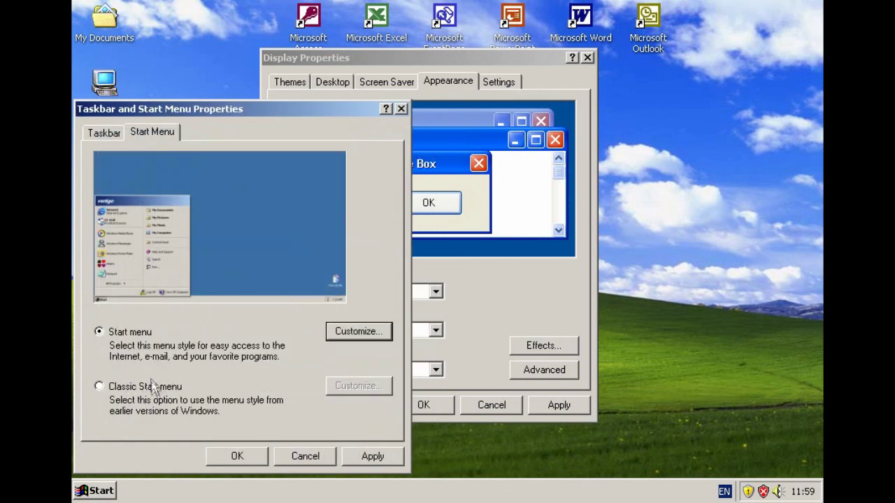
Select the Classic Start menu, confirm with OK, and move Display Properties aside
left_click(157, 397)
left_click(107, 343)
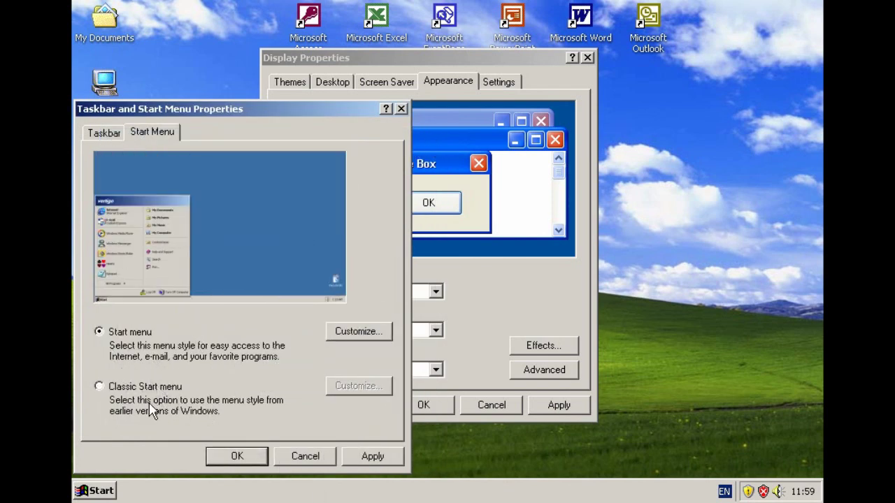
left_click(140, 395)
left_click(401, 108)
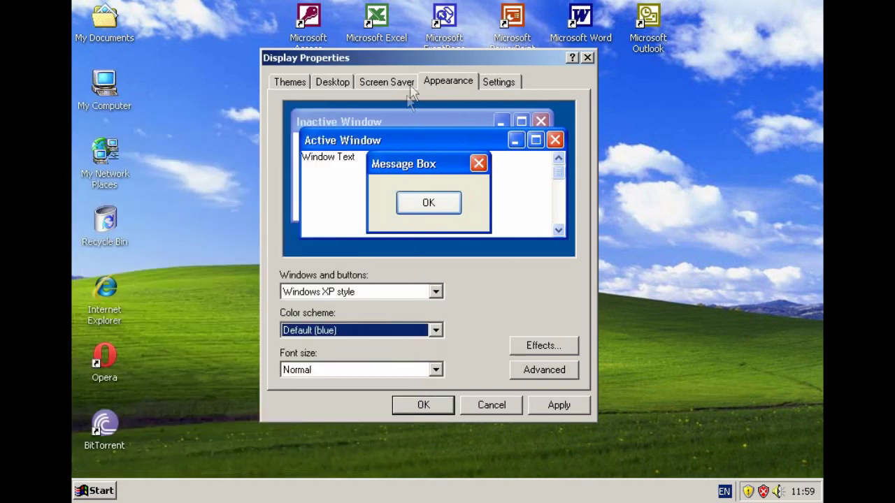
left_click_drag(424, 66, 280, 44)
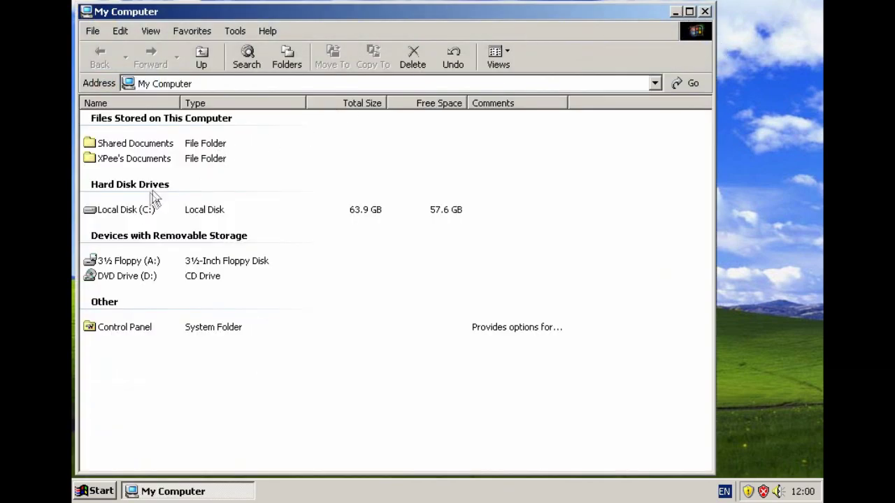
Inspect Local Disk (C:) properties and hardware details, then close them
right_click(135, 207)
left_click(215, 438)
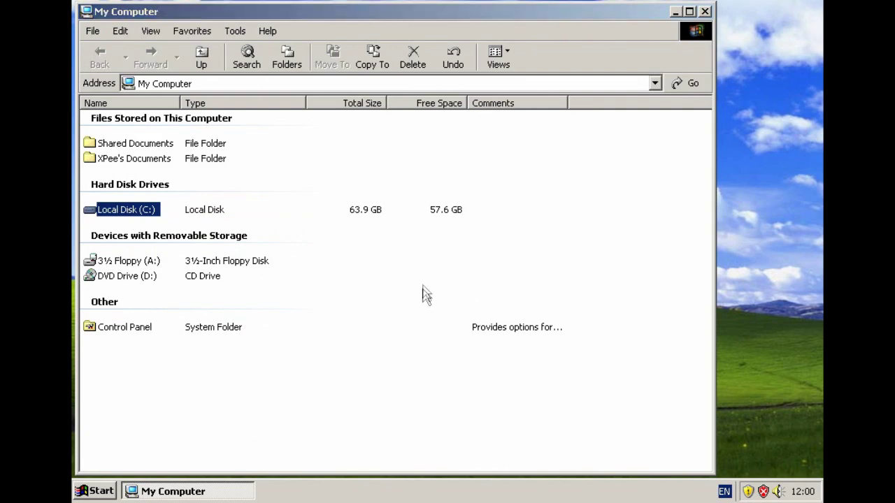
left_click(242, 132)
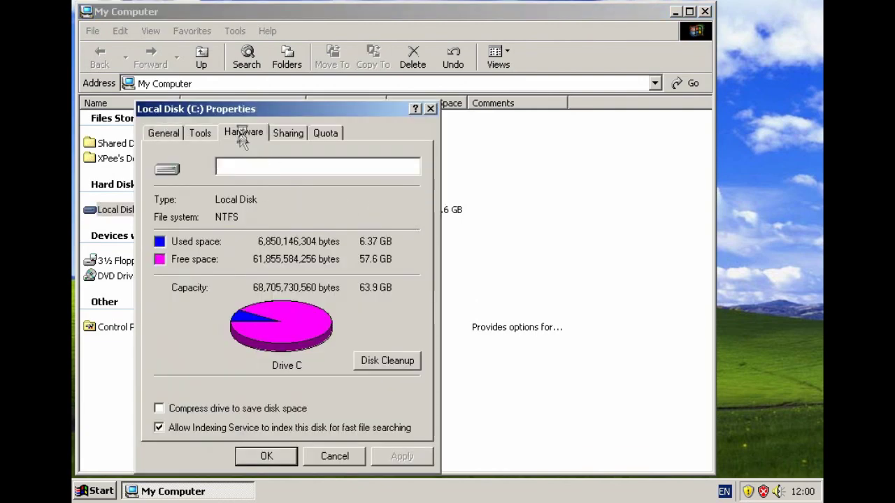
left_click(429, 109)
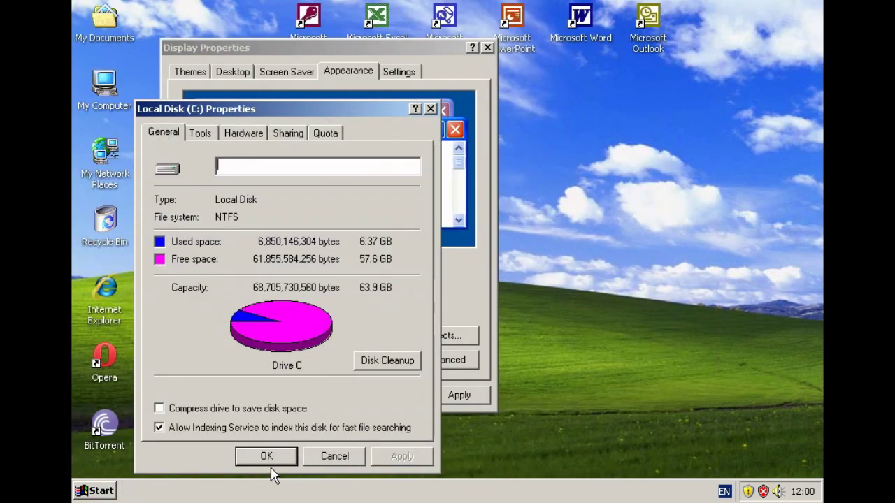
left_click(270, 461)
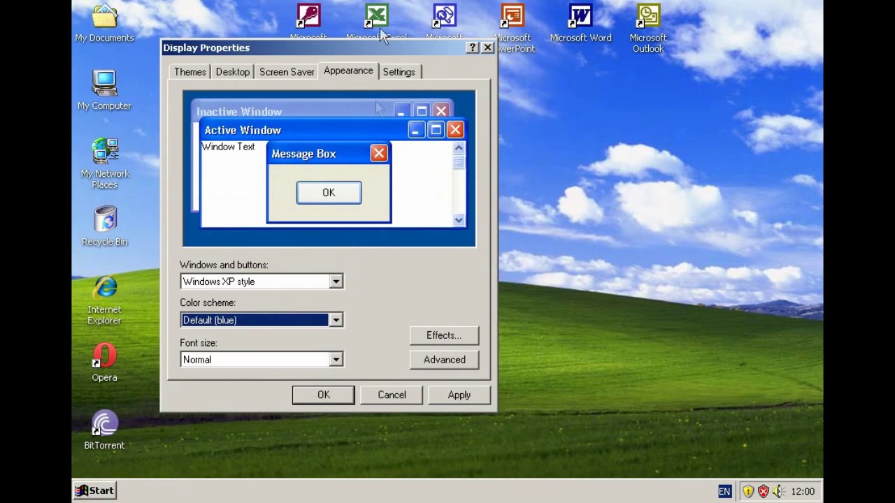
Set both window style and colour scheme to Windows Classic in Appearance
left_click_drag(328, 53, 305, 44)
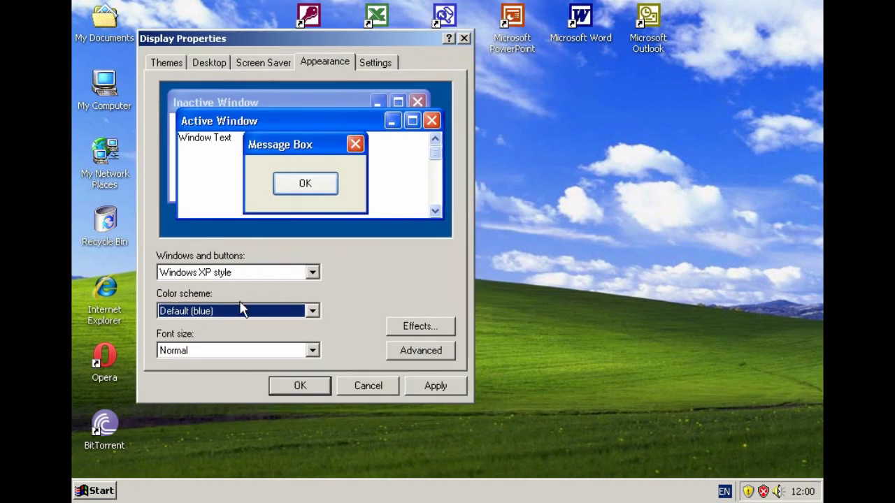
left_click(240, 311)
left_click(236, 273)
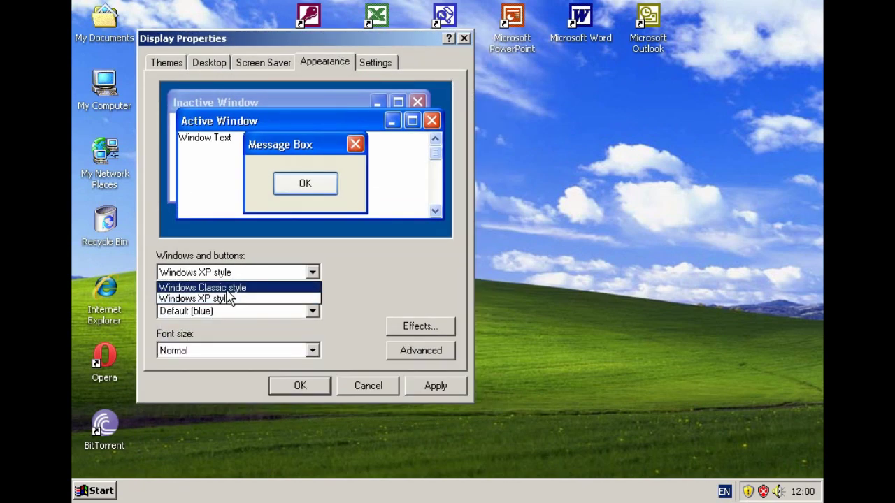
left_click(230, 284)
left_click(230, 311)
left_click(221, 286)
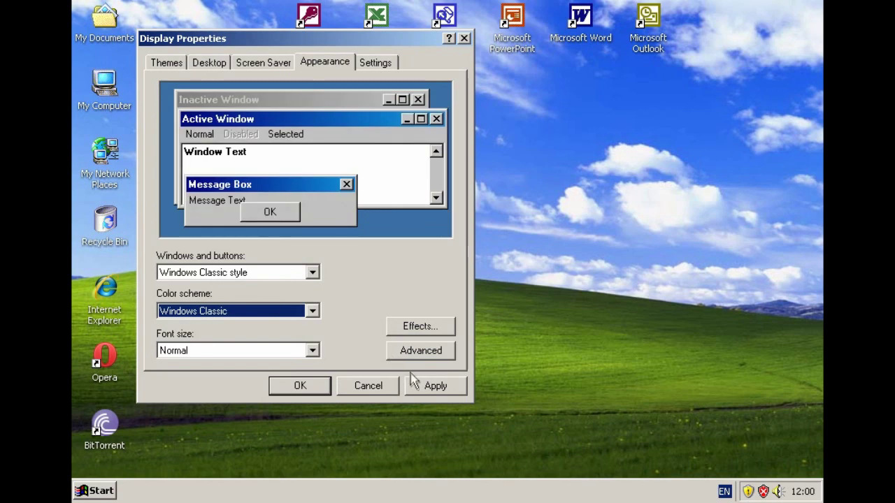
Apply the Windows Classic appearance and remove the desktop wallpaper (Background: None)
left_click(451, 395)
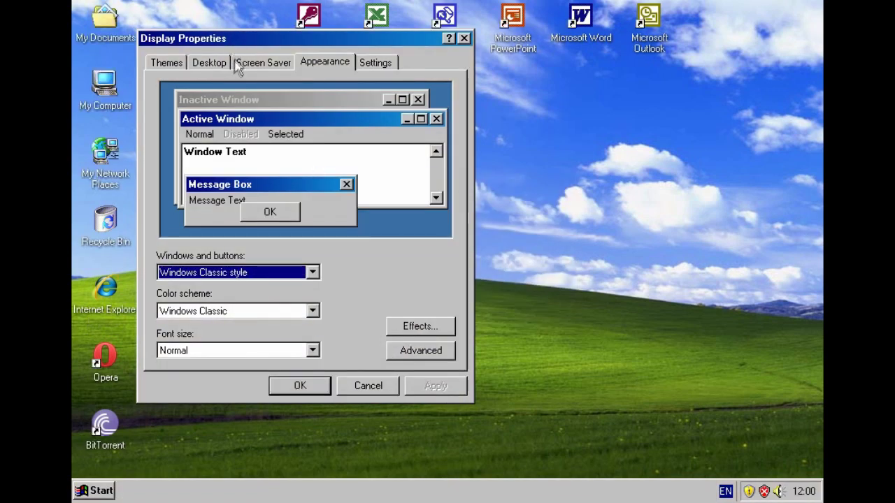
left_click(214, 64)
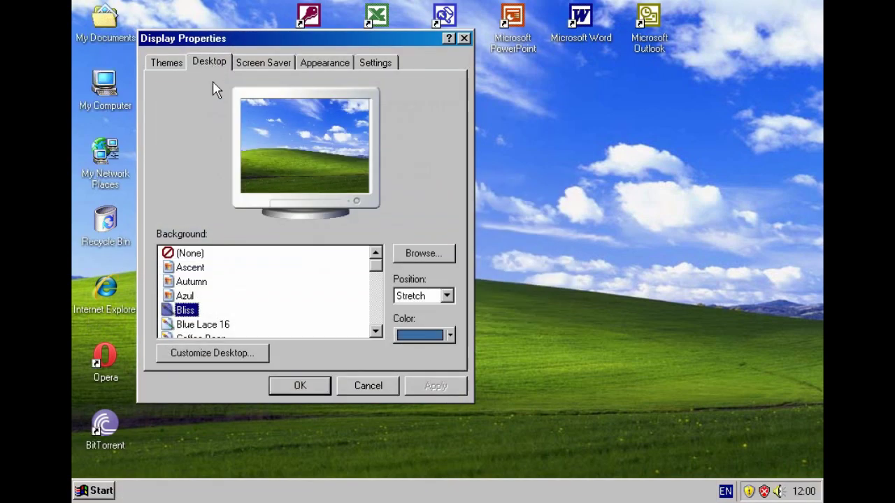
left_click(195, 254)
left_click(436, 386)
Make the desktop plain teal, close Display Properties, and reopen it from the desktop menu
left_click(447, 336)
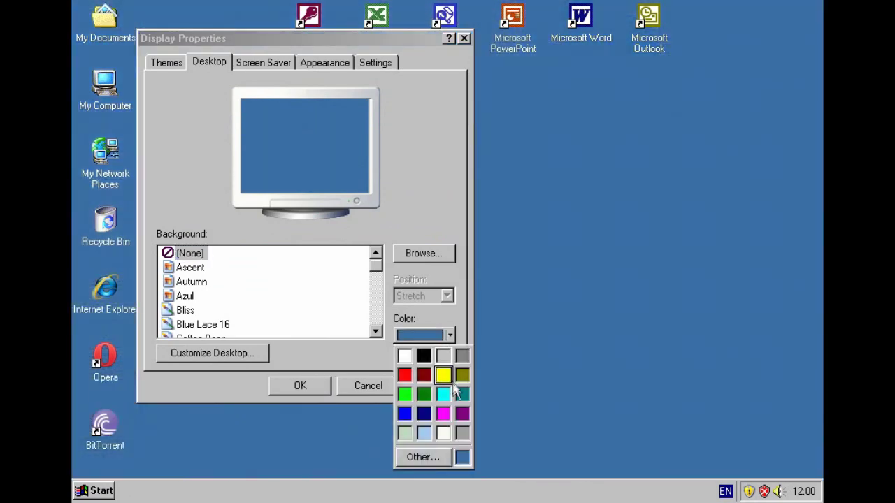
left_click(462, 395)
left_click(435, 389)
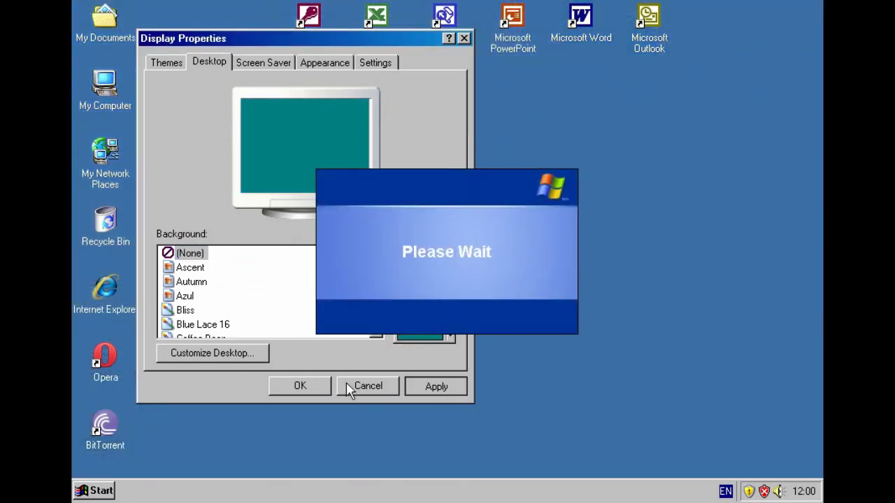
left_click(308, 386)
right_click(191, 63)
left_click(425, 202)
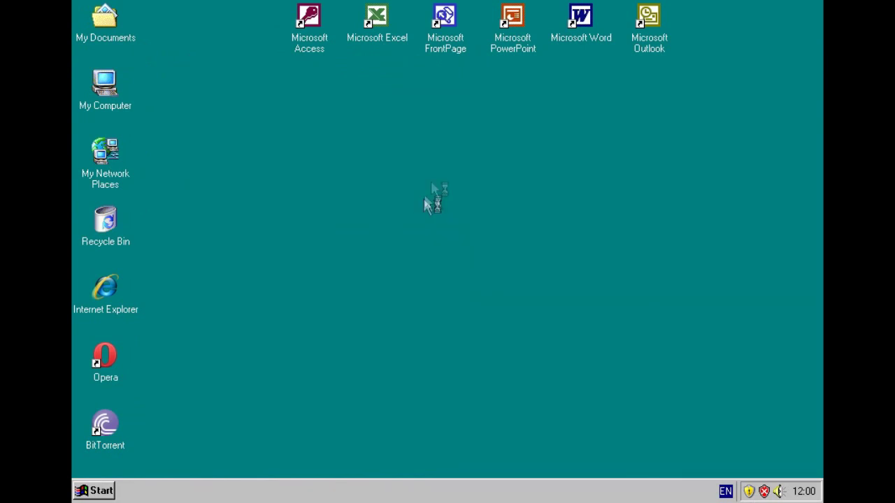
In Customize Desktop, give the first desktop item a classic shell32.dll icon
key("alt+e")
left_click(510, 350)
left_click(237, 126)
left_click(280, 415)
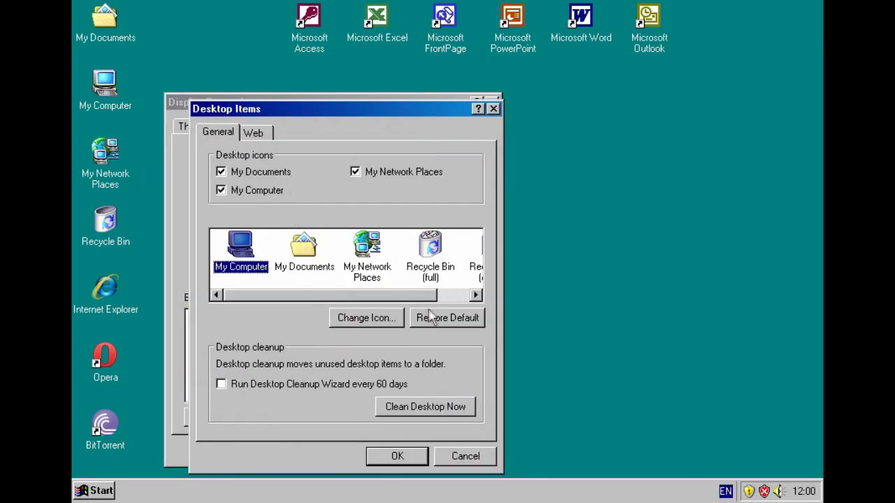
left_click(359, 316)
left_click(391, 444)
left_click(303, 250)
Assign classic icons to My Documents and another desktop item, then close Display Properties
left_click(359, 315)
left_click_drag(269, 412, 374, 458)
left_click(374, 458)
left_click(392, 319)
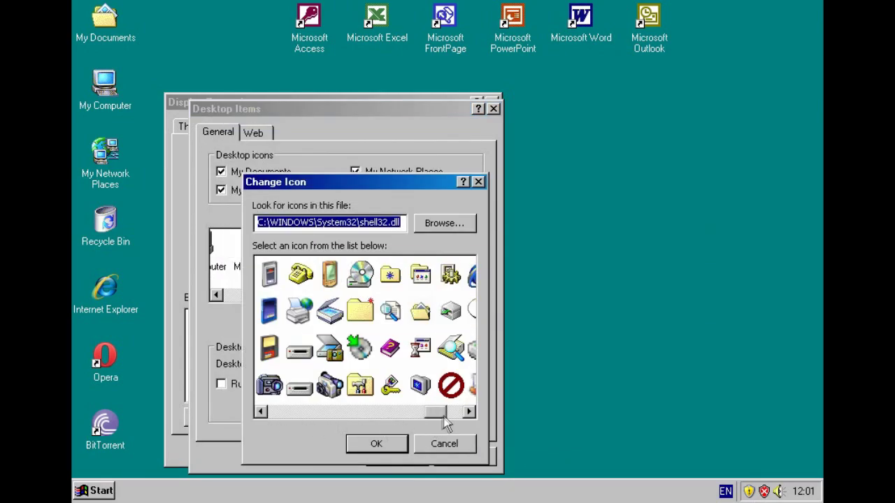
left_click_drag(445, 422, 380, 413)
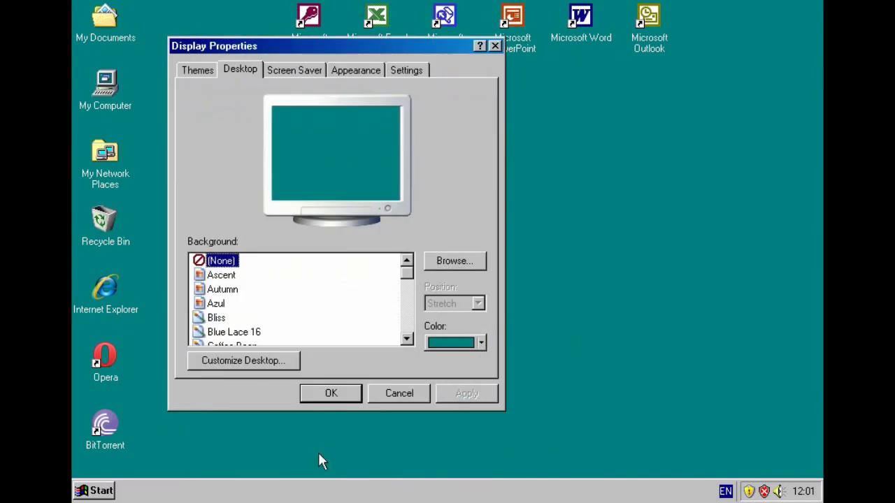
left_click(320, 400)
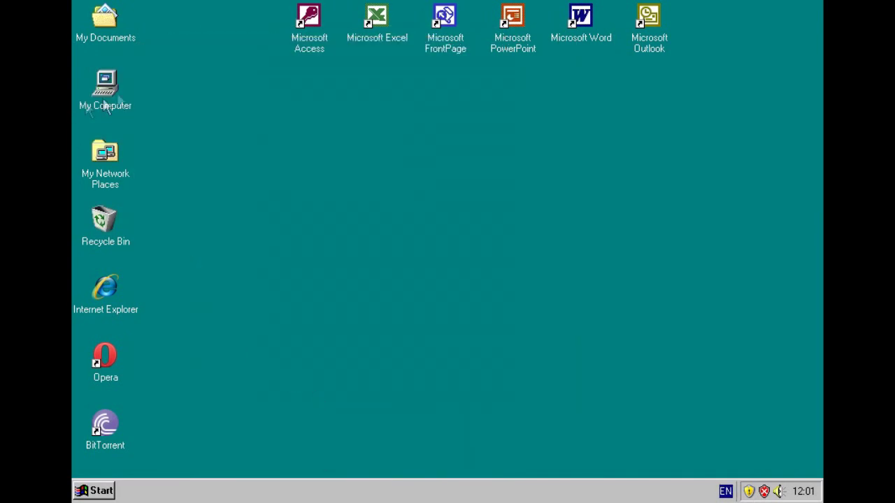
Open My Computer, launch Windows Movie Maker, and dismiss its screen resolution notice
double_click(116, 107)
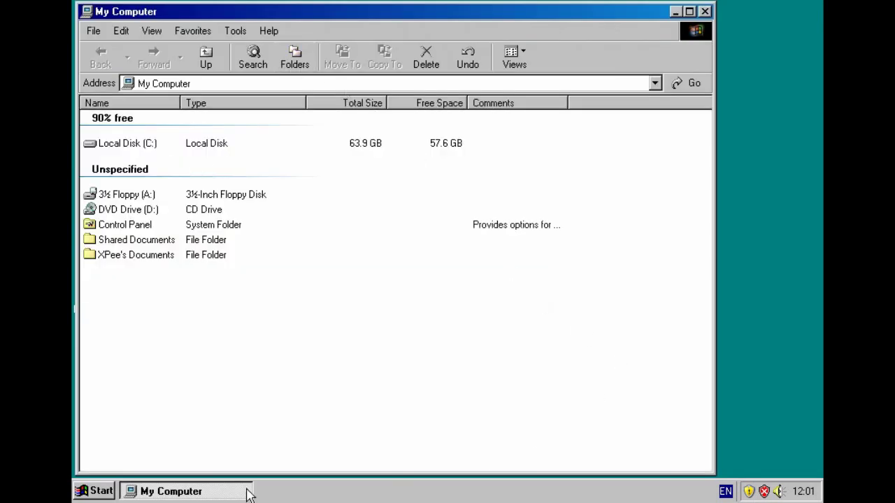
left_click(97, 491)
mouse_move(238, 302)
left_click(378, 308)
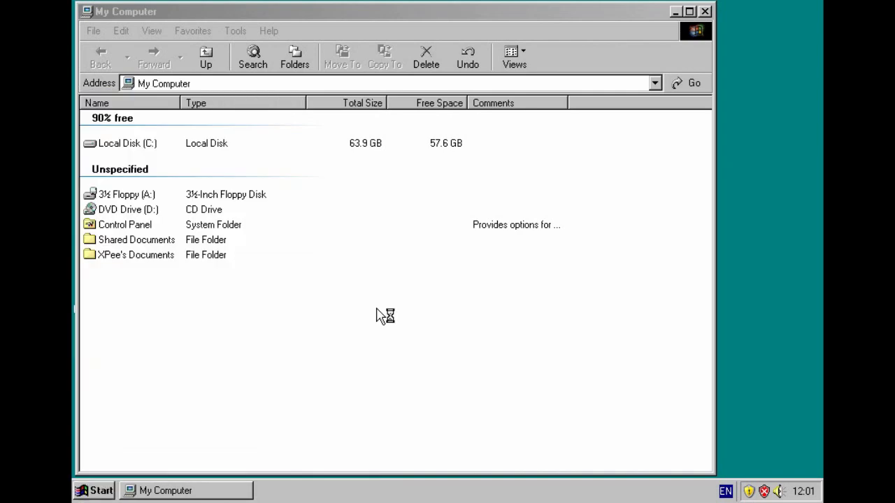
key("Return")
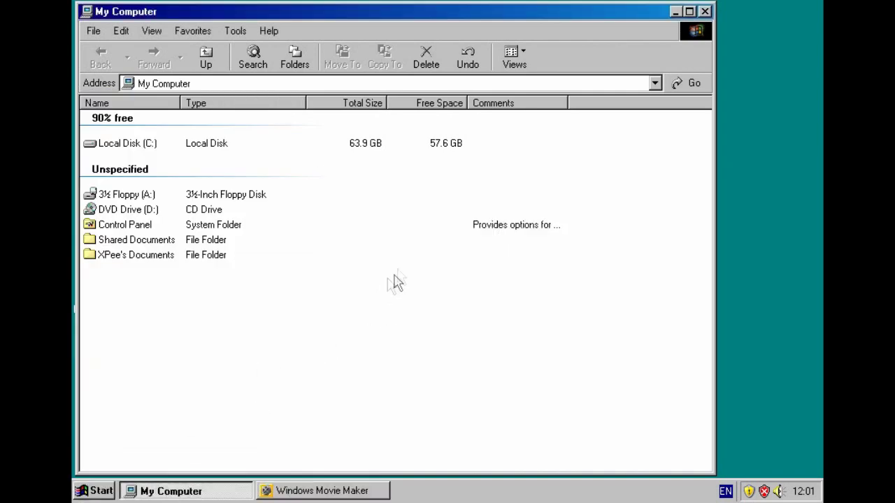
left_click(370, 487)
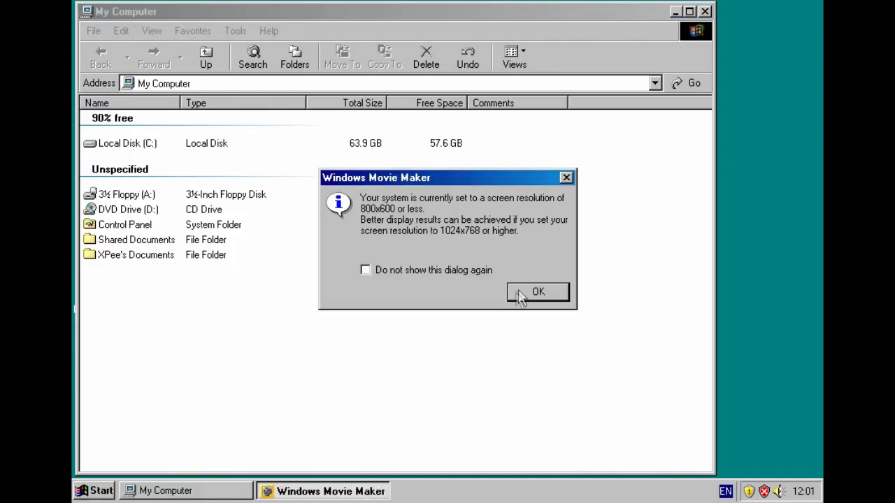
left_click(537, 292)
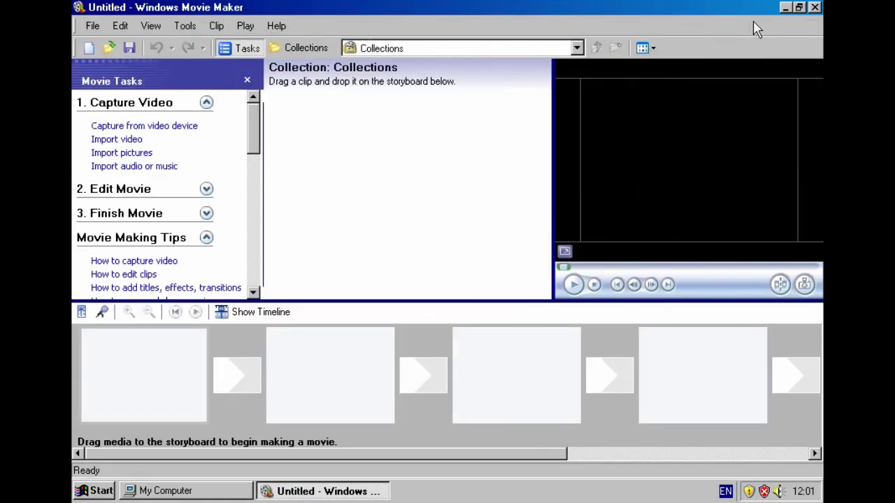
Check Movie Maker's About box (version 2.1.4028.0), close Movie Maker, and minimize My Computer
left_click(276, 26)
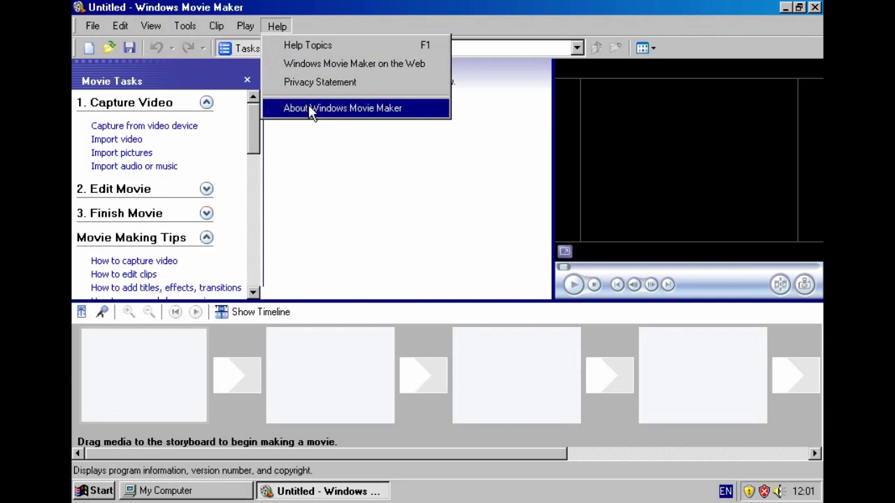
left_click(336, 108)
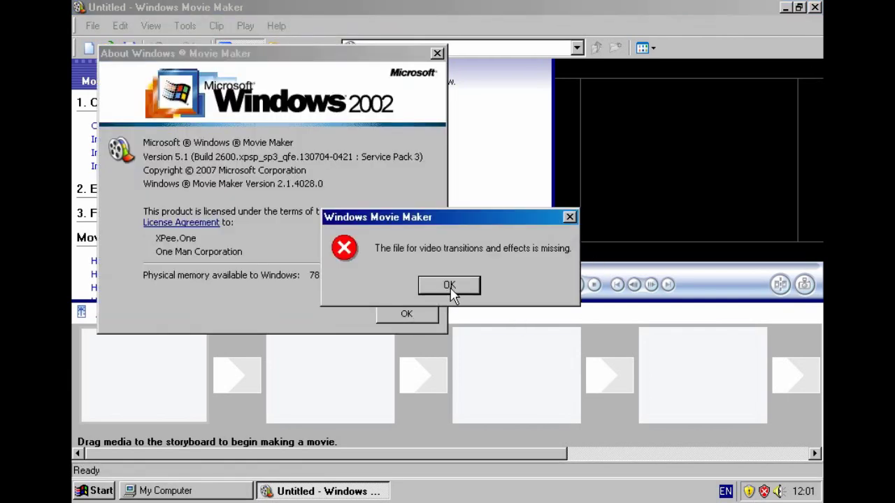
left_click(449, 287)
left_click(419, 314)
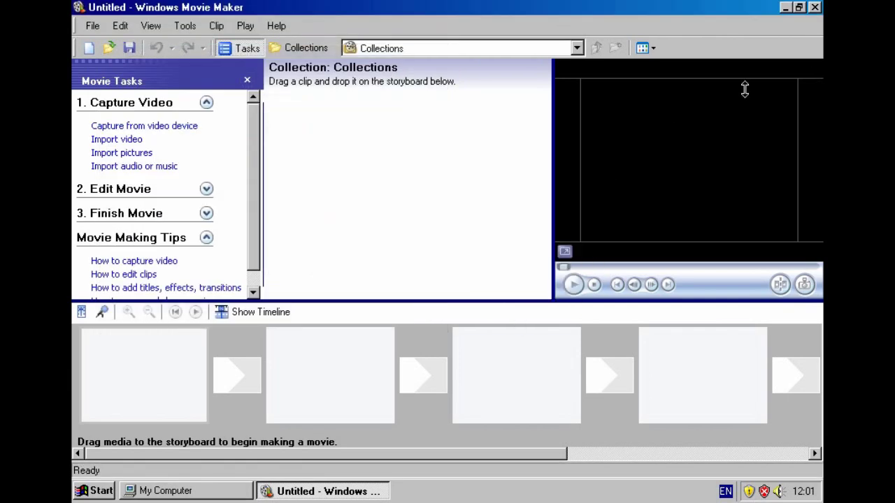
left_click(815, 8)
left_click(676, 12)
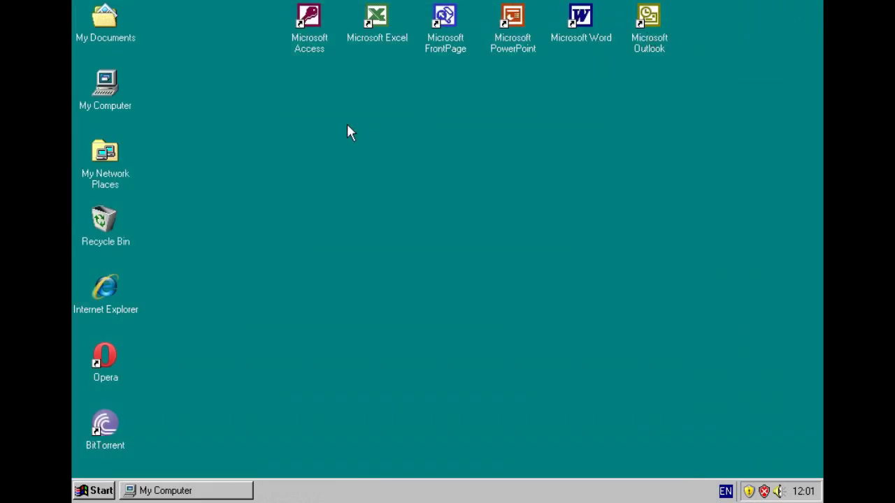
Launch Word 2000, check its About details (9.0.2720), close Word, and restore My Computer
double_click(583, 20)
left_click(231, 491)
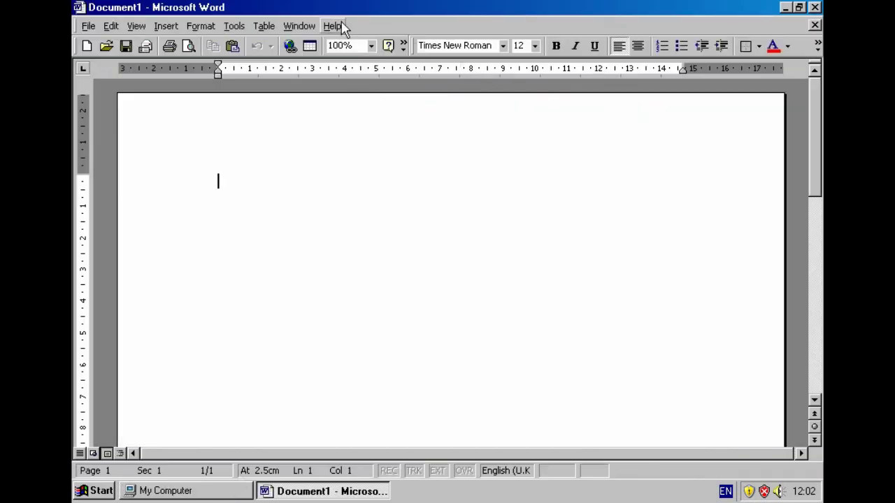
left_click(342, 24)
left_click(375, 148)
left_click(398, 167)
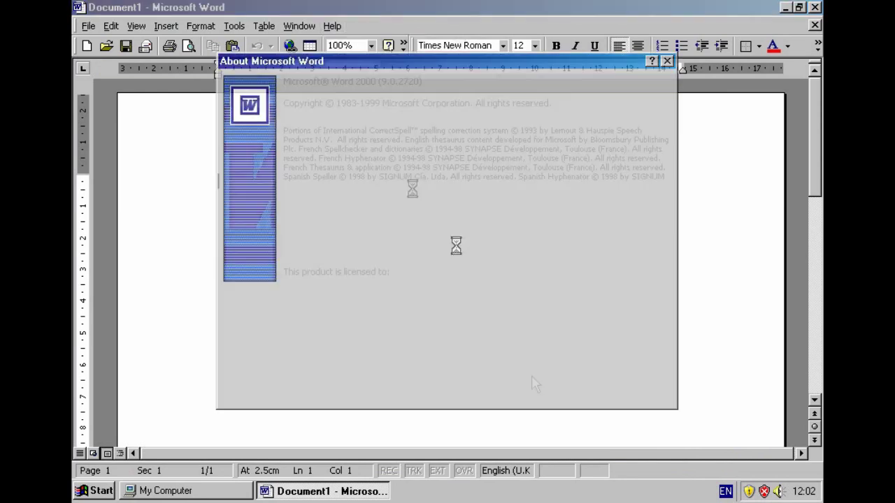
left_click(635, 355)
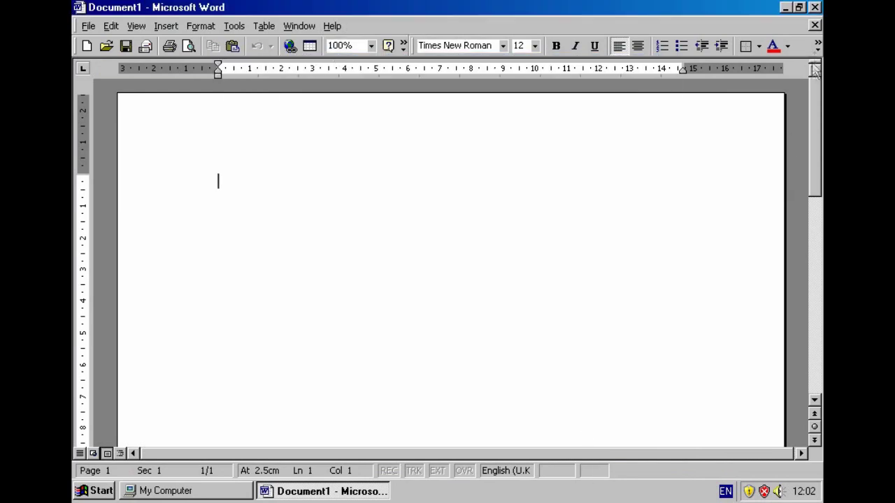
left_click(814, 8)
left_click(205, 492)
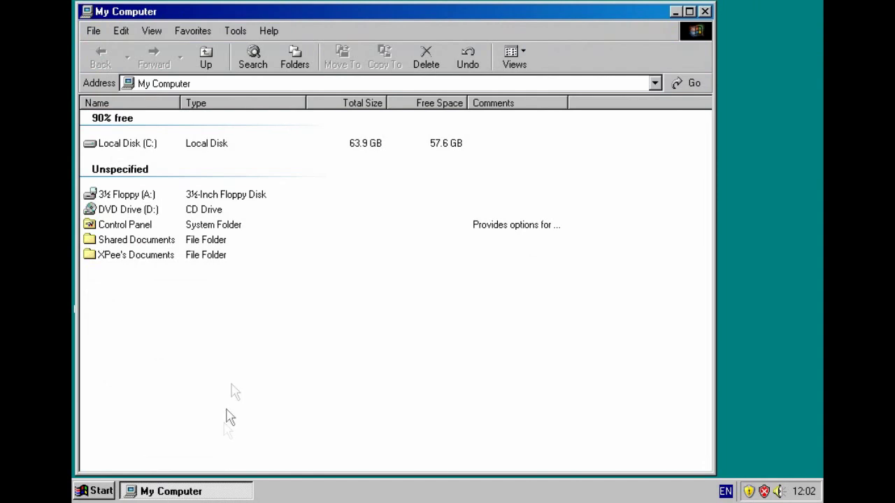
Unlock My Computer's toolbars and move a narrowed Address bar up into the buttons row
right_click(561, 56)
left_click(587, 127)
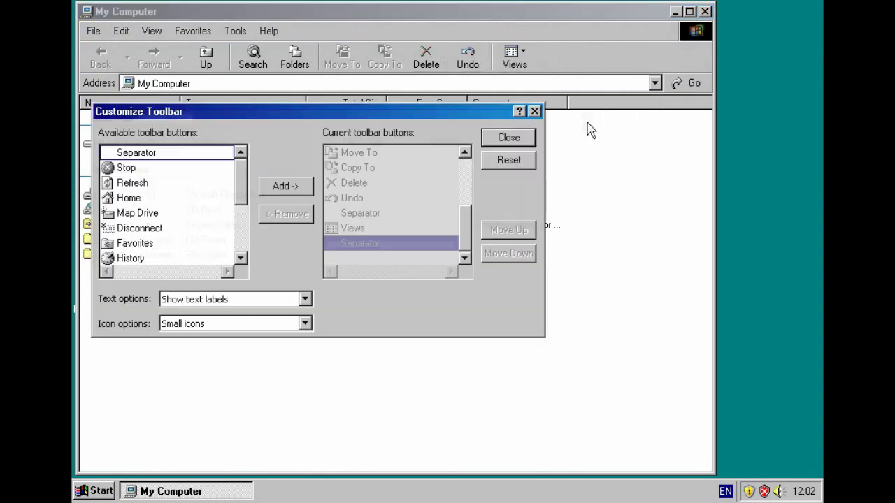
left_click(535, 112)
right_click(585, 40)
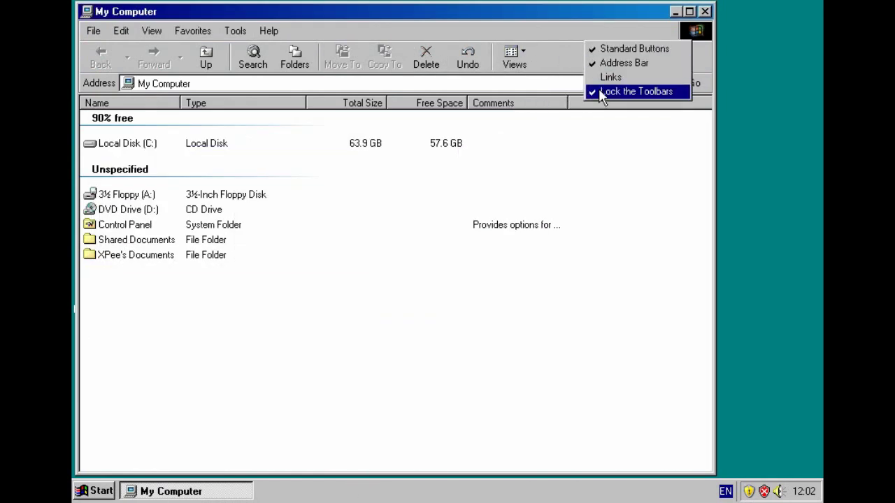
left_click(604, 92)
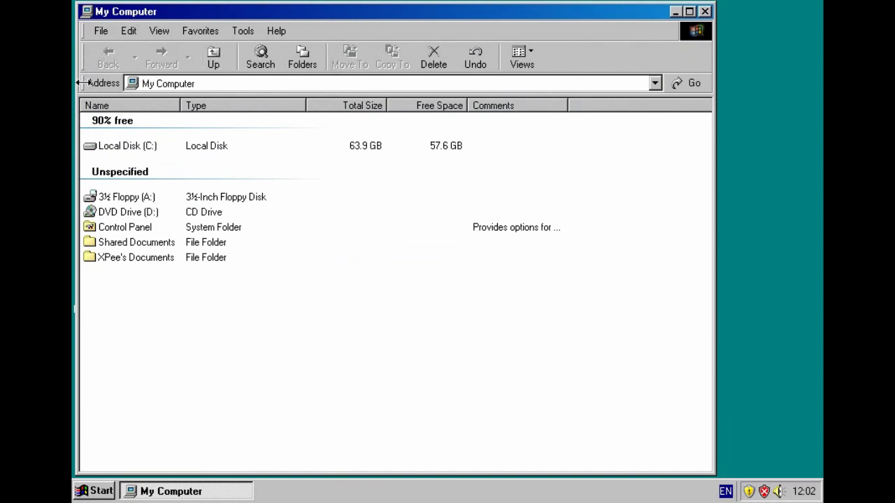
left_click_drag(83, 82, 84, 56)
left_click_drag(641, 67, 374, 65)
Customize the toolbar to use small icons and no text labels
right_click(689, 58)
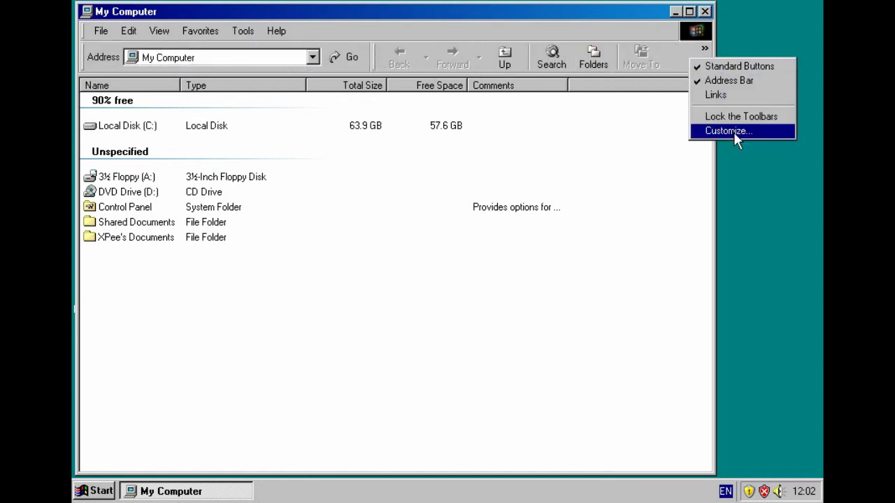
left_click(734, 132)
left_click(276, 324)
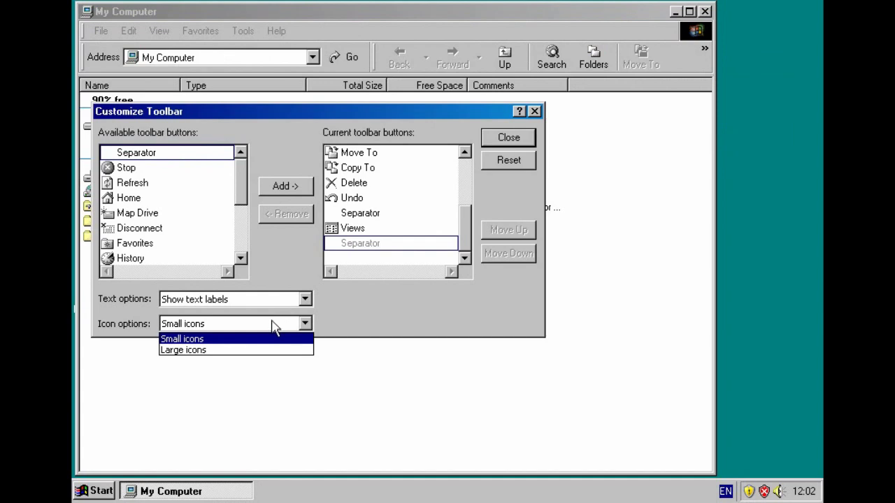
left_click(268, 340)
left_click(244, 298)
left_click(240, 342)
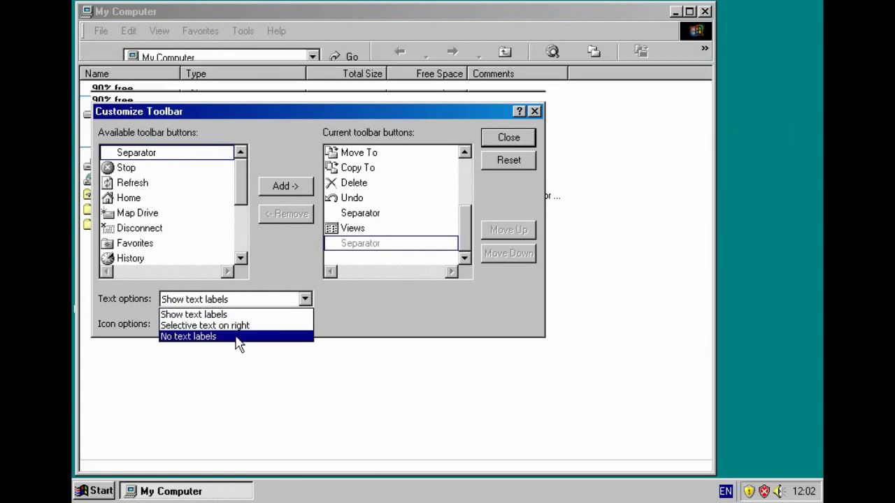
left_click(526, 137)
Relock the toolbars with the buttons placed beside the Address bar
right_click(635, 55)
left_click(682, 108)
left_click_drag(376, 51, 341, 51)
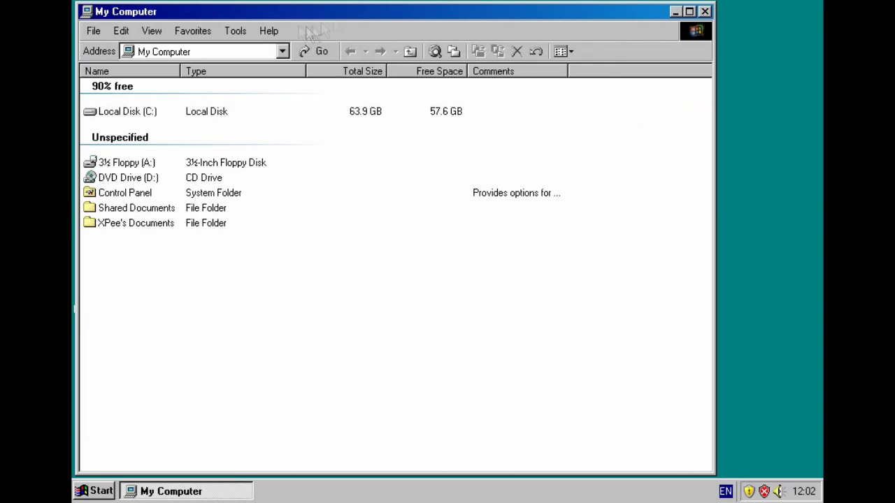
left_click(243, 31)
Apply this folder view to all folders via Folder Options > View
left_click(269, 104)
left_click(153, 47)
left_click(217, 115)
left_click(415, 289)
left_click(237, 388)
Open Control Panel in icon view, shrink it to the top-left, and refocus My Computer
left_click(94, 491)
left_click(308, 347)
left_click(640, 51)
left_click(659, 96)
left_click_drag(154, 3, 417, 175)
left_click_drag(526, 192, 259, 34)
left_click(586, 28)
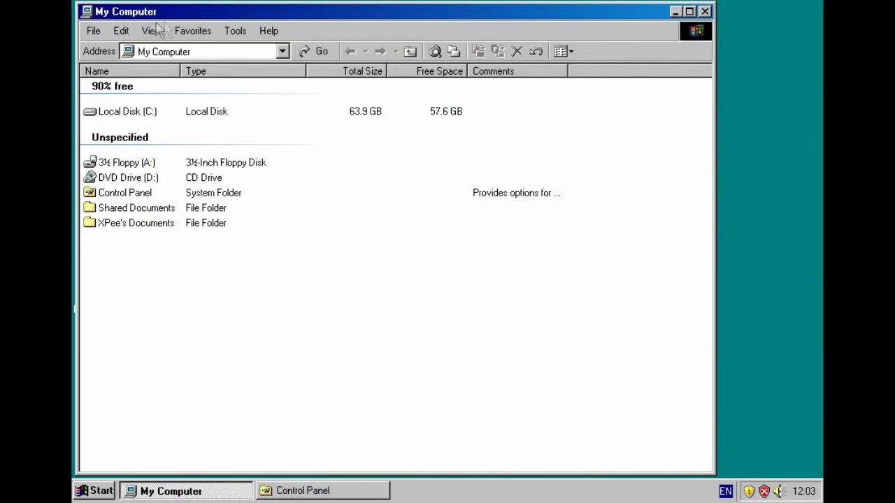
Shrink My Computer to the lower right, view About Windows from Control Panel, then refocus My Computer
left_click_drag(74, 6, 304, 198)
left_click_drag(435, 207, 508, 139)
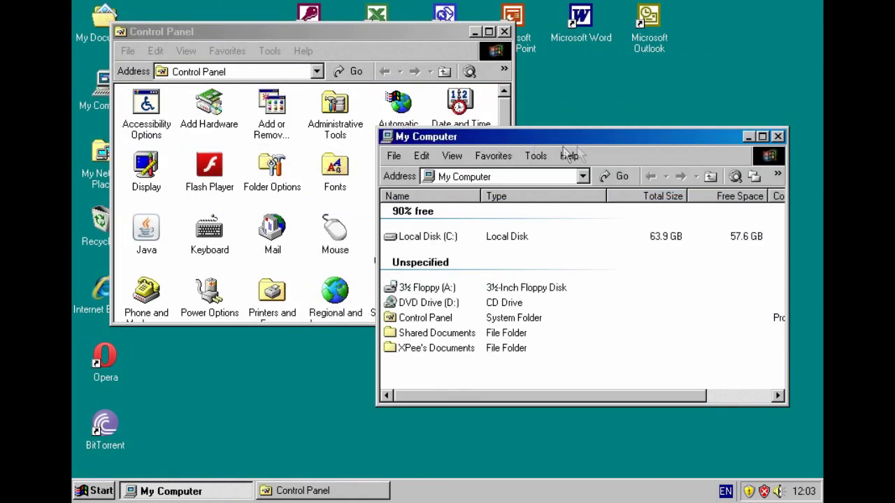
left_click(387, 40)
left_click(303, 51)
left_click(343, 105)
left_click(449, 337)
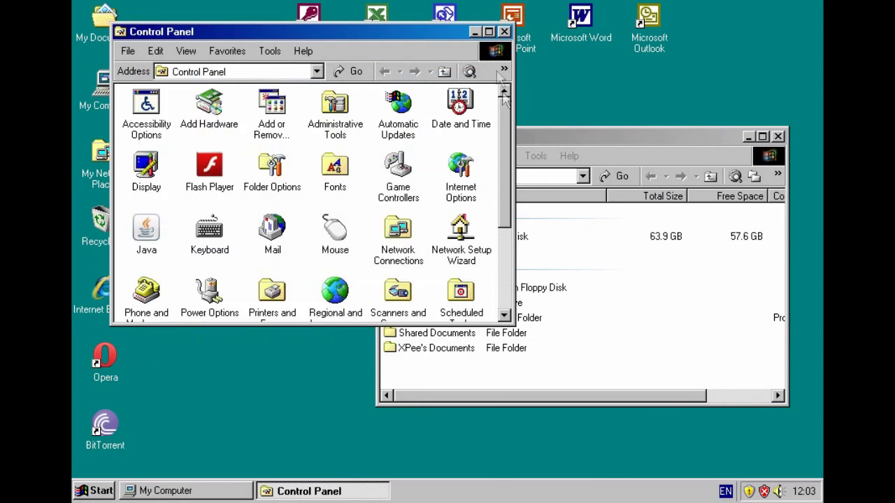
left_click(585, 139)
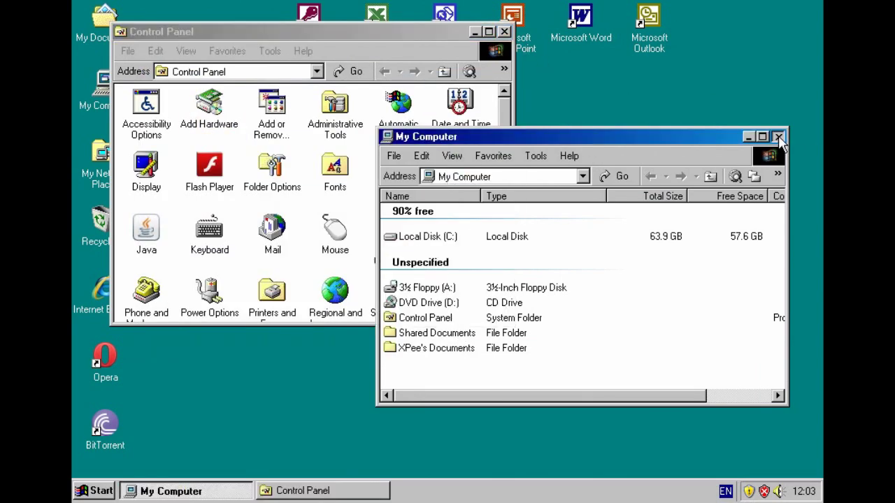